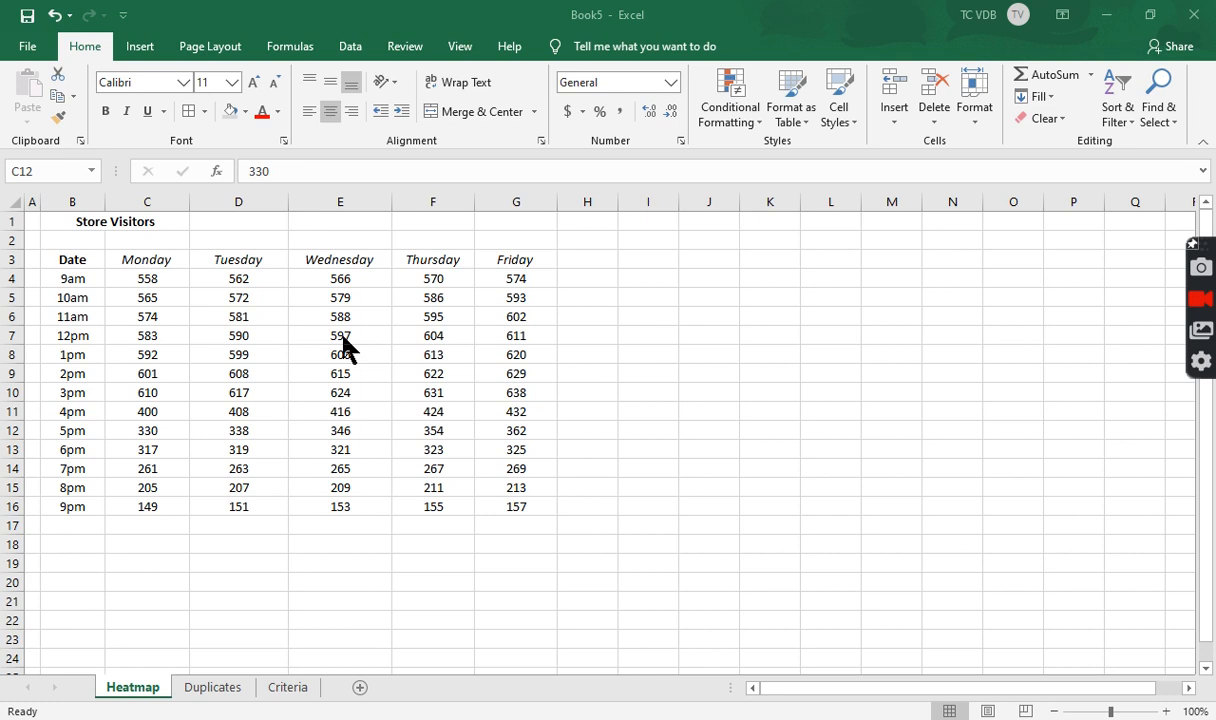
Step: Apply the Green - White color scale to the hourly visitor counts in C4:G16 on the Heatmap sheet
click(156, 279)
drag(161, 291, 512, 505)
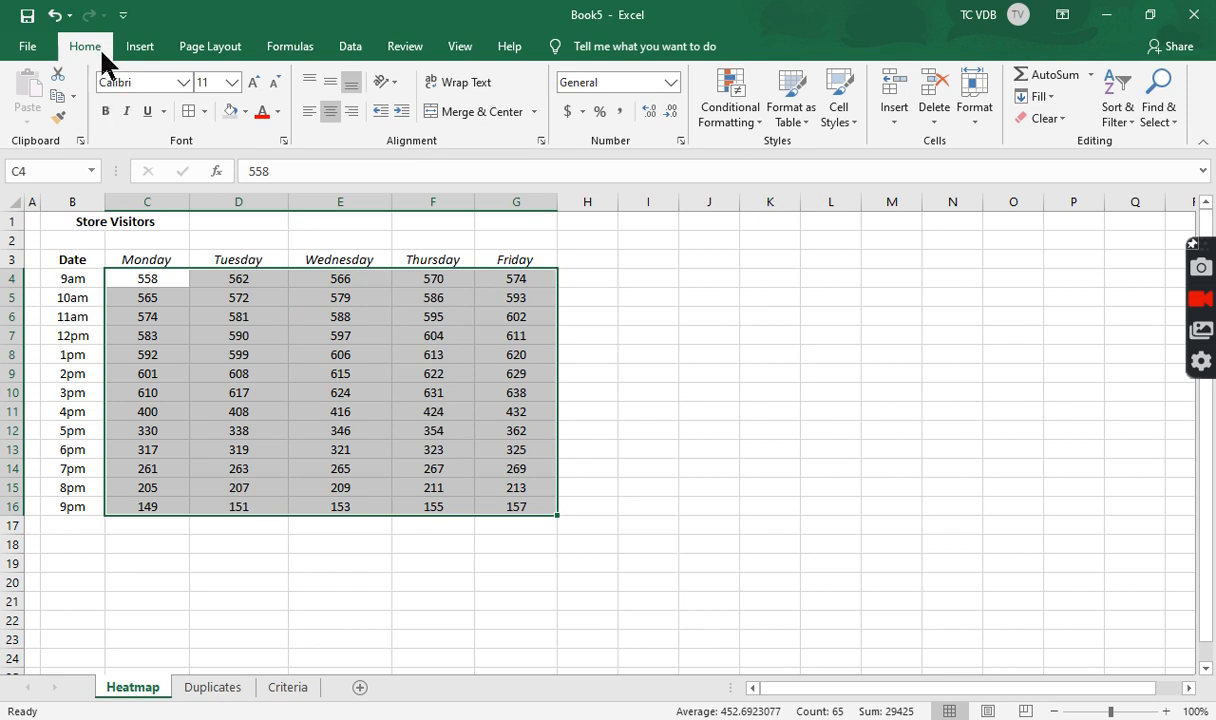
key(ctrl+q)
click(745, 122)
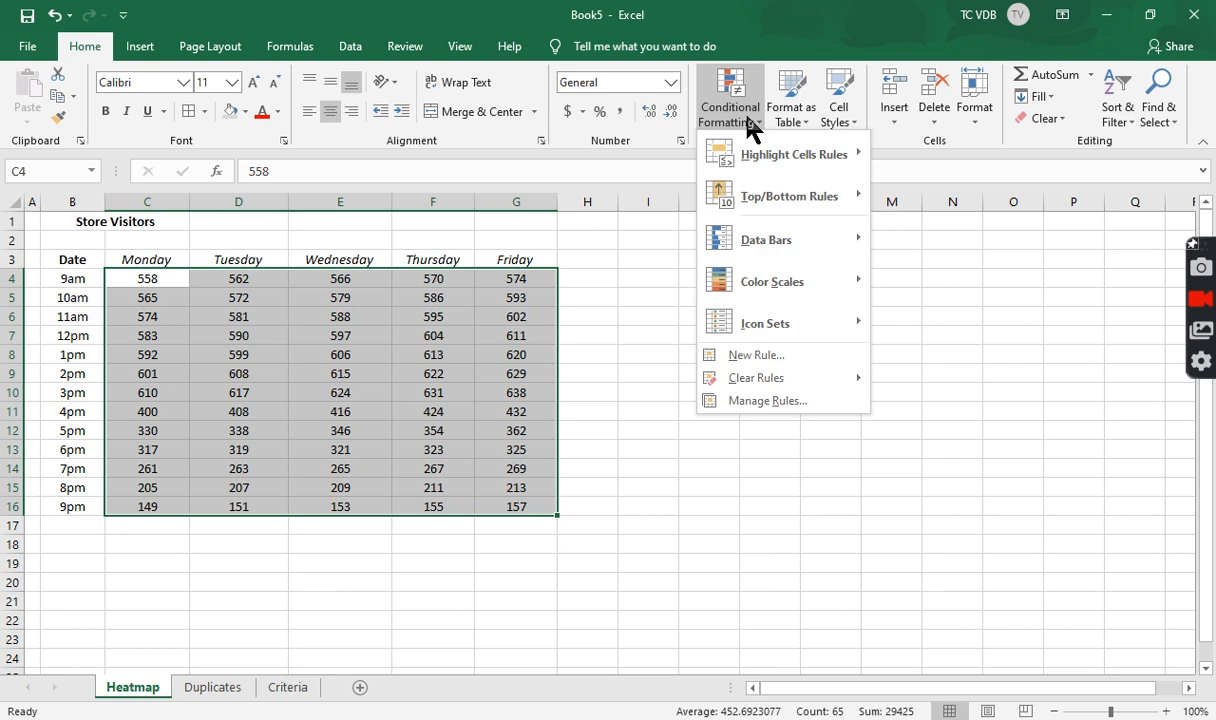
mouse_move(758, 285)
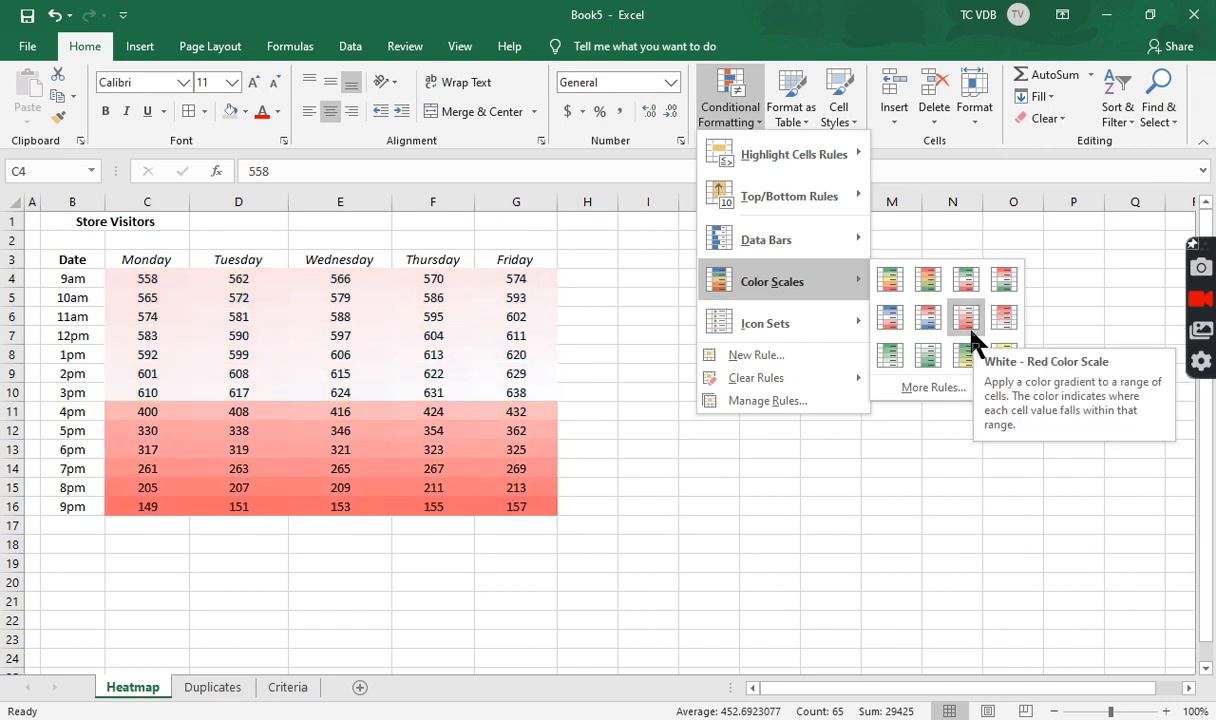
click(891, 355)
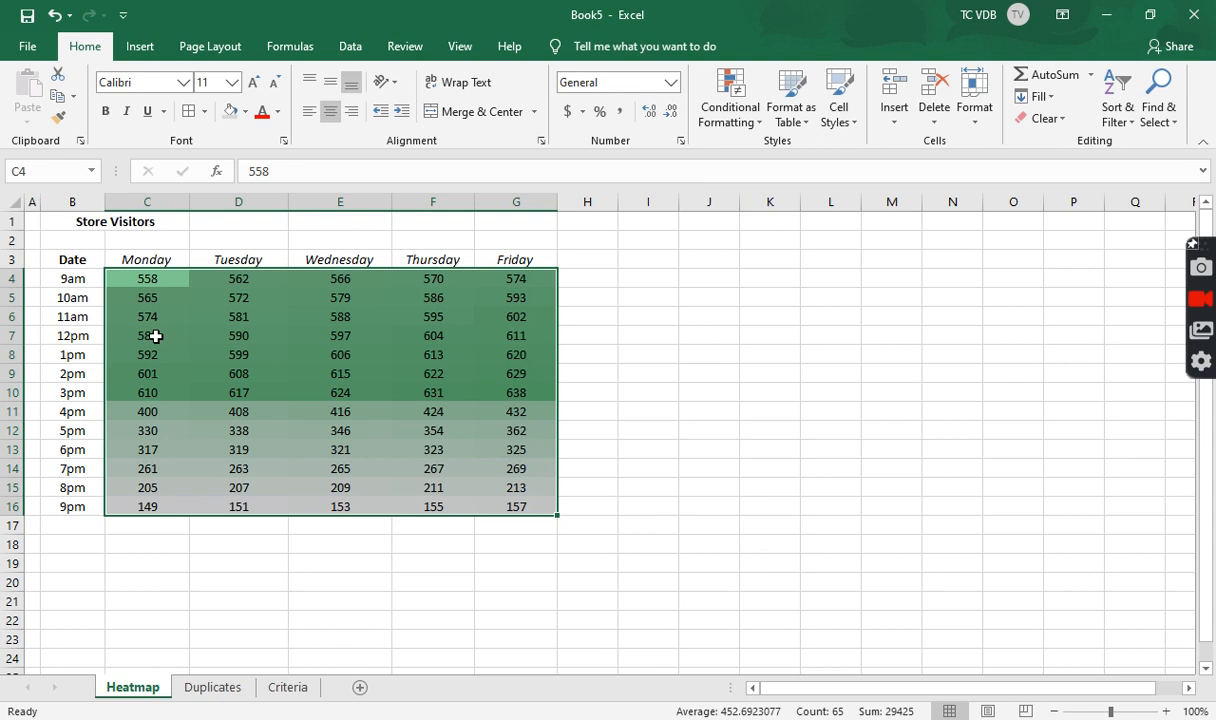
click(151, 396)
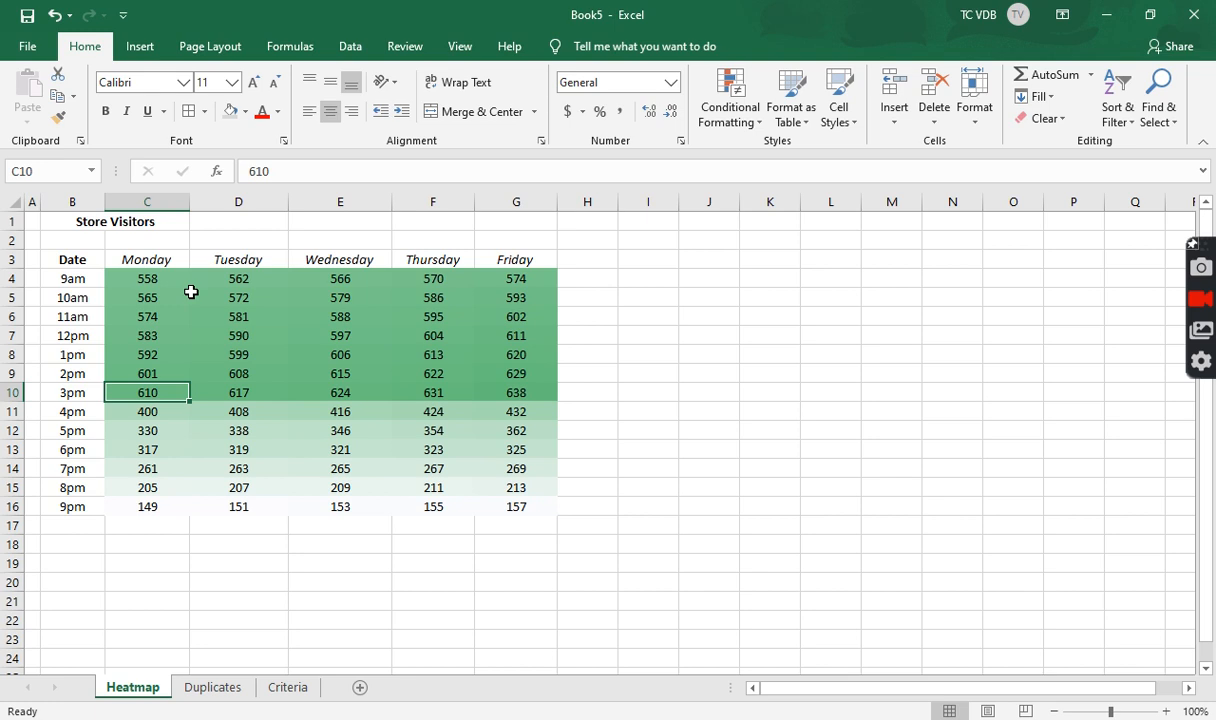
drag(122, 278, 540, 508)
click(742, 110)
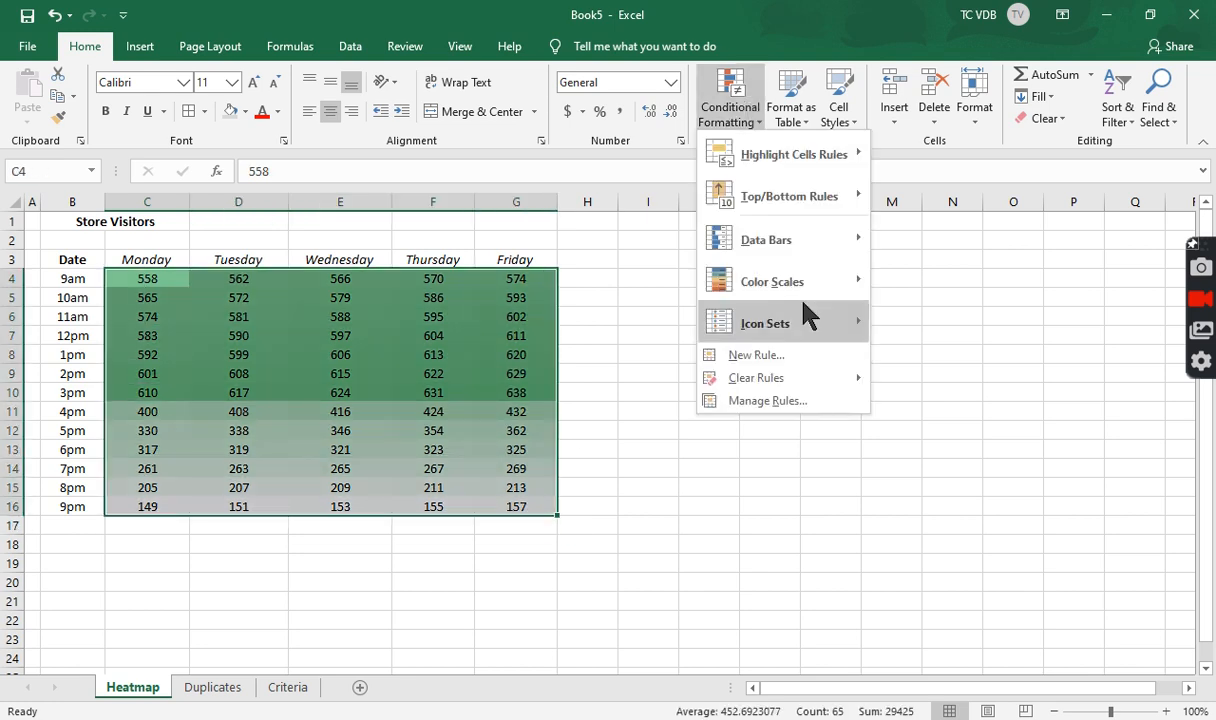
mouse_move(810, 270)
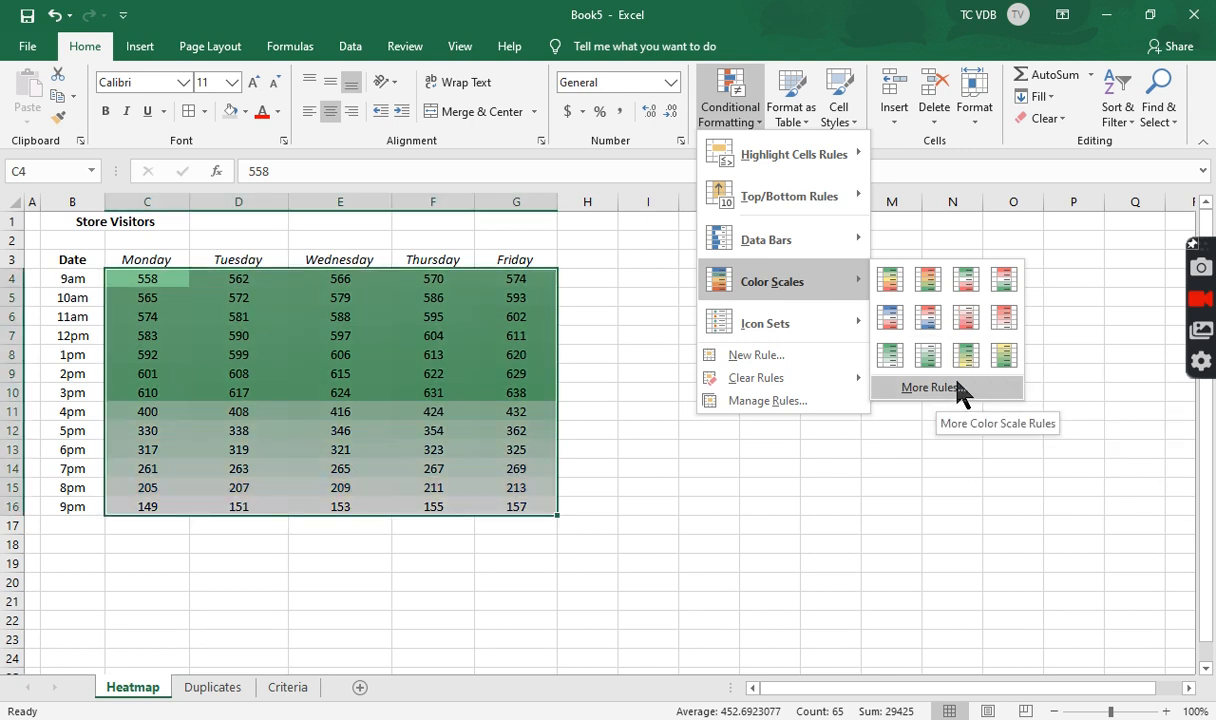
click(441, 410)
click(290, 541)
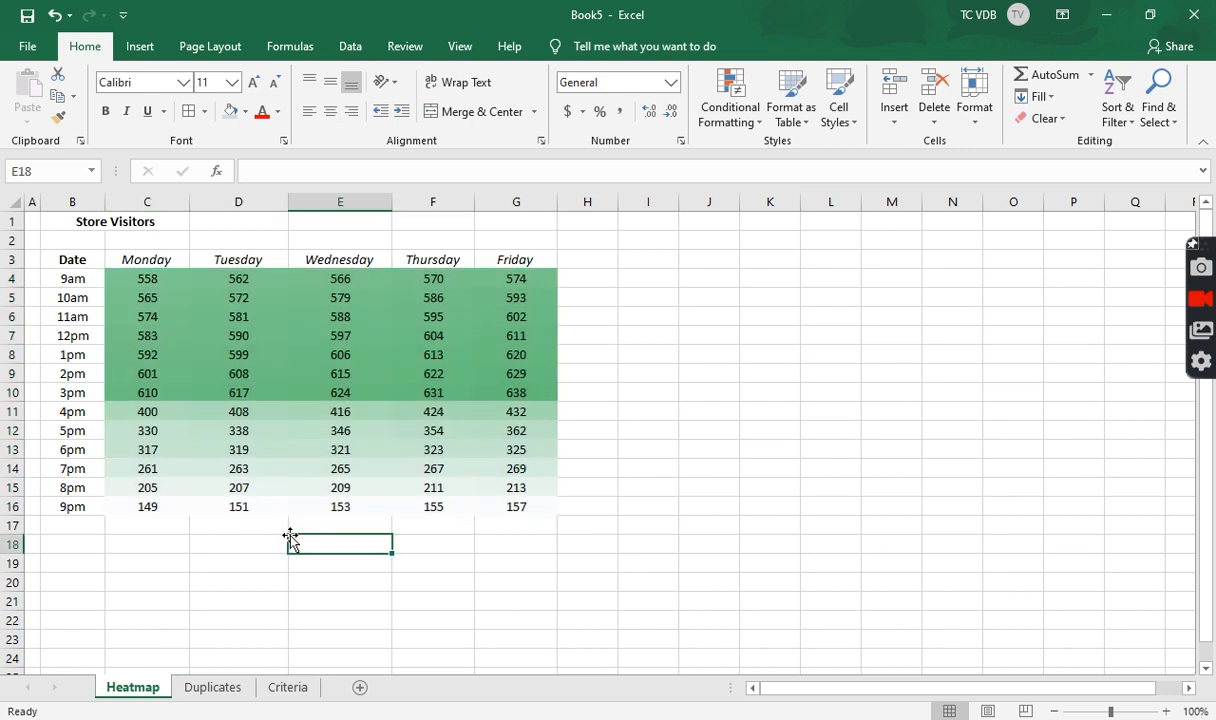
Step: On the Duplicates sheet, highlight duplicate values in the name list B3:B27 with Light Red Fill with Dark Red Text
click(215, 692)
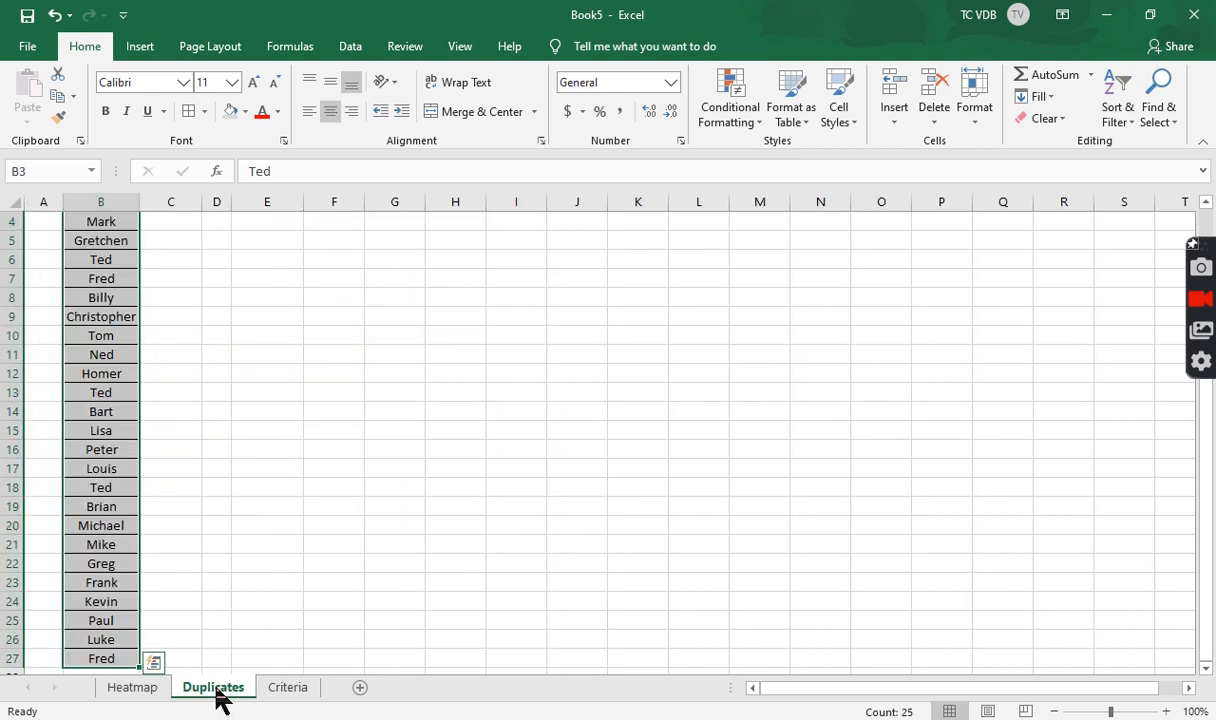
scroll(149, 378, up, 1)
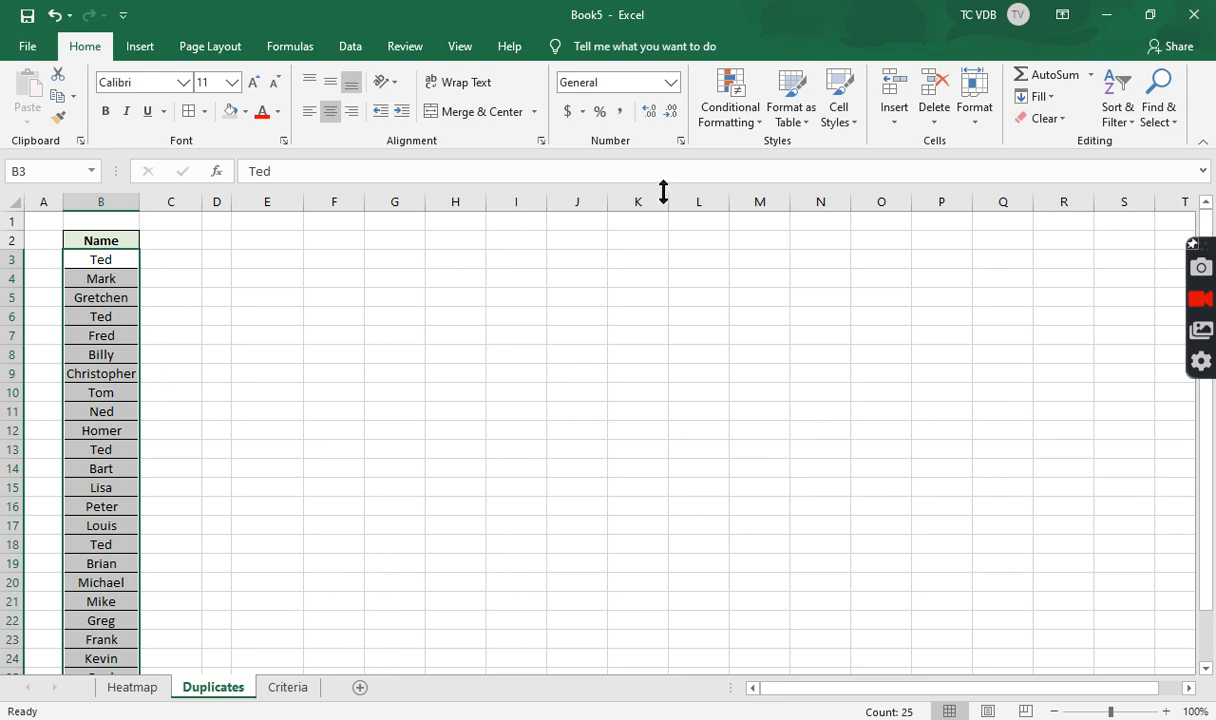
click(738, 120)
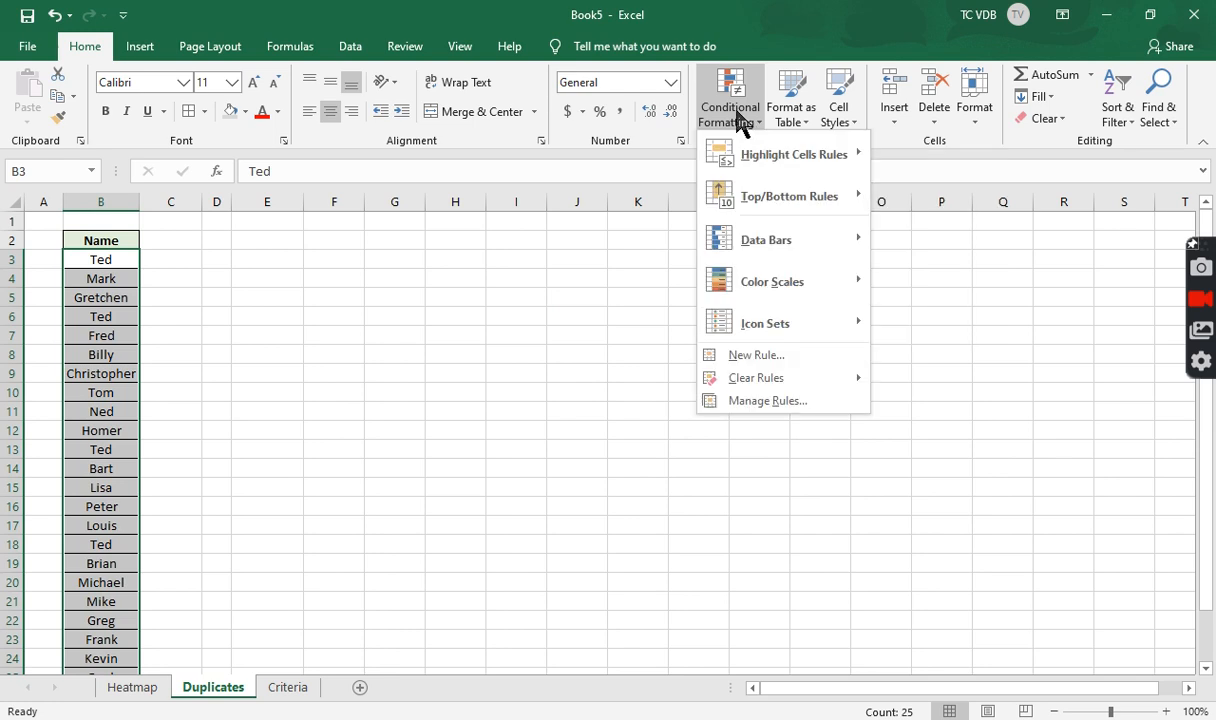
mouse_move(752, 165)
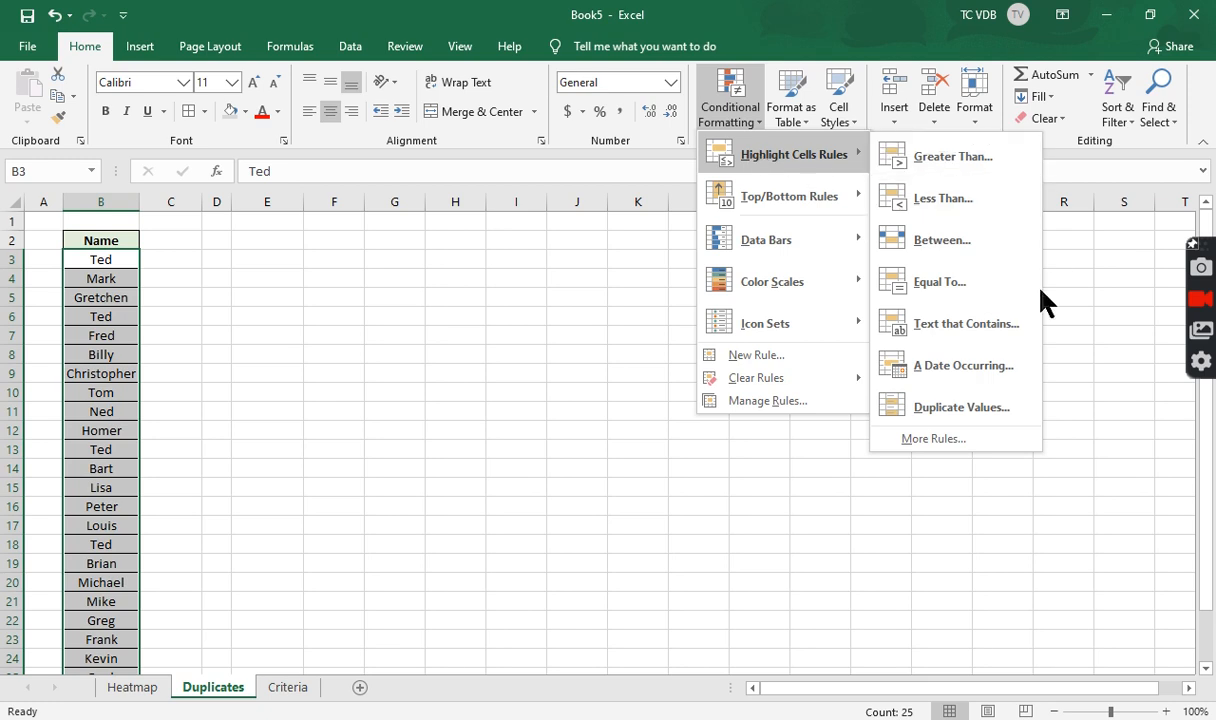
click(981, 417)
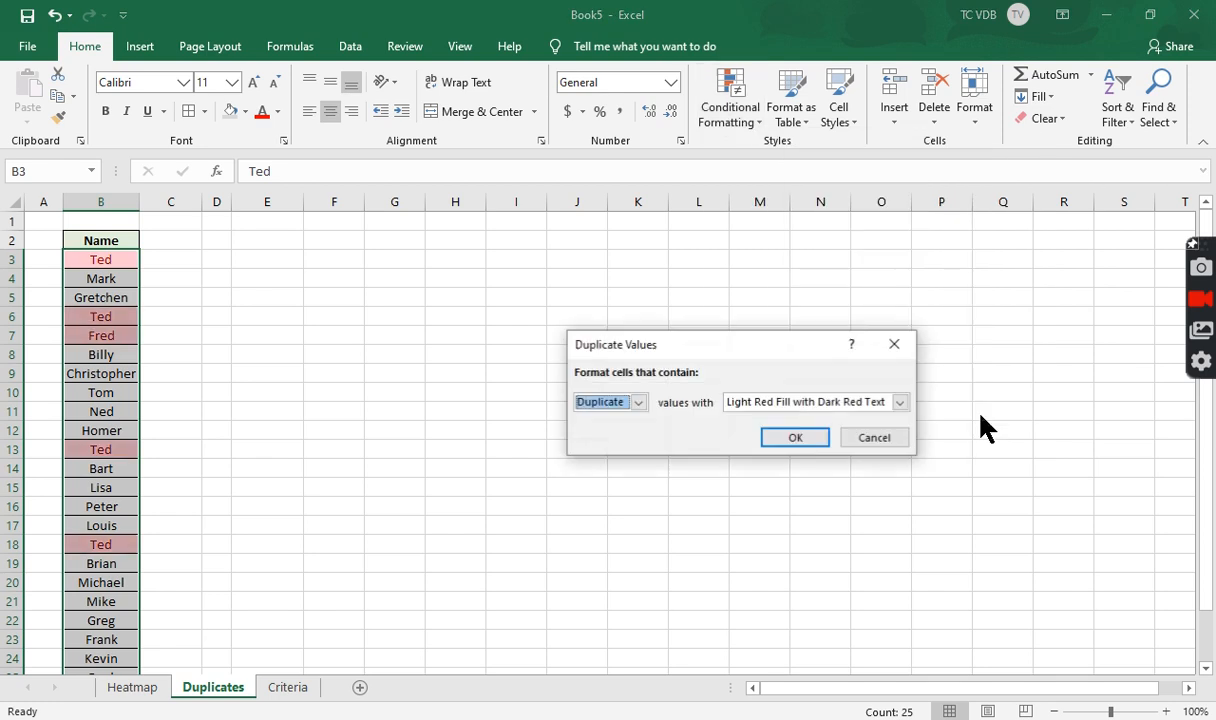
click(900, 402)
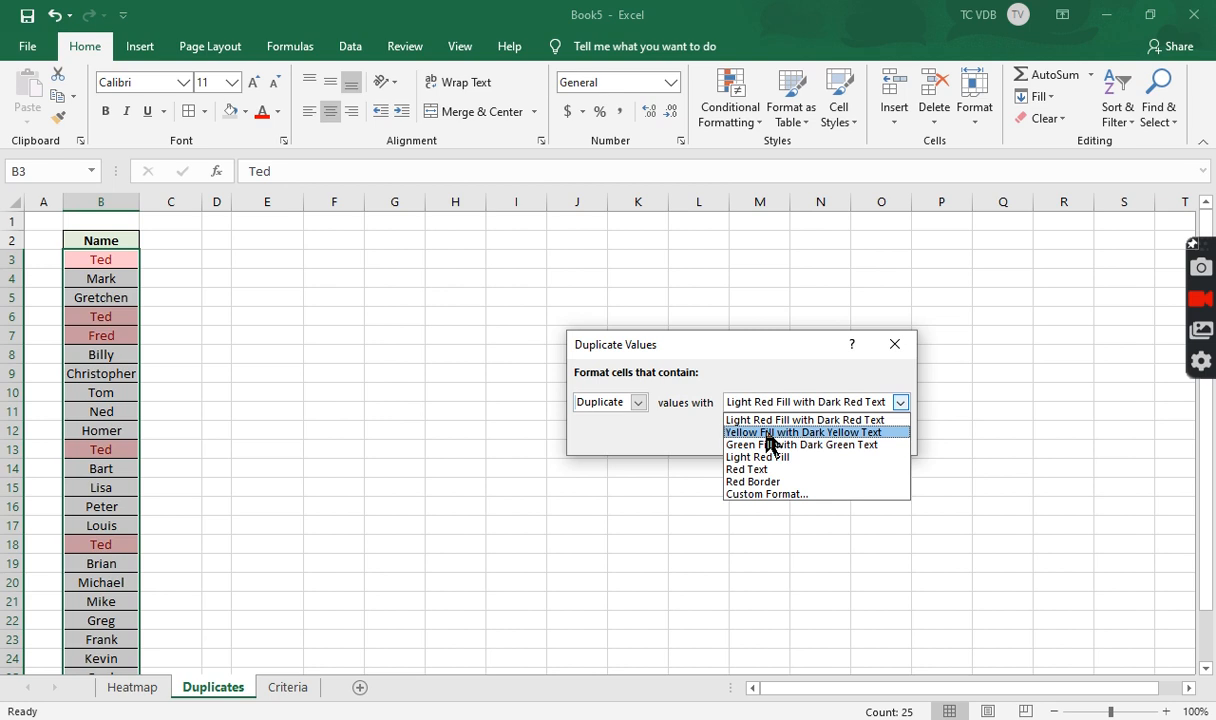
click(900, 402)
click(790, 435)
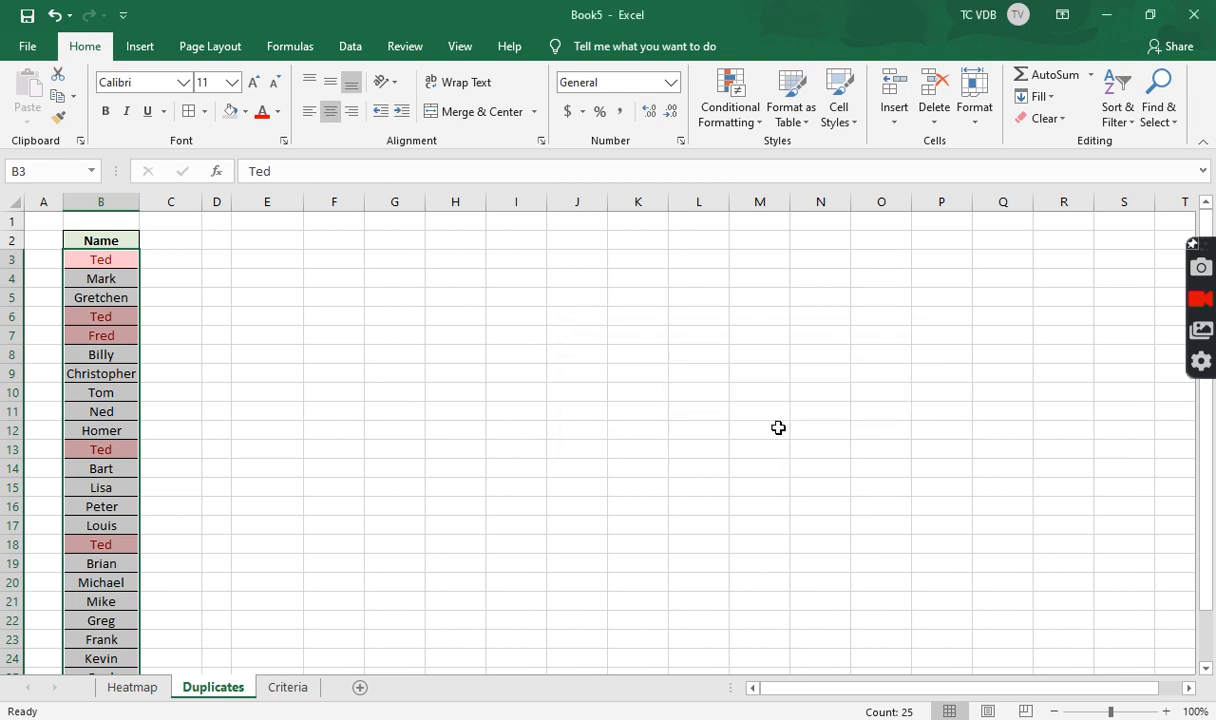
click(162, 297)
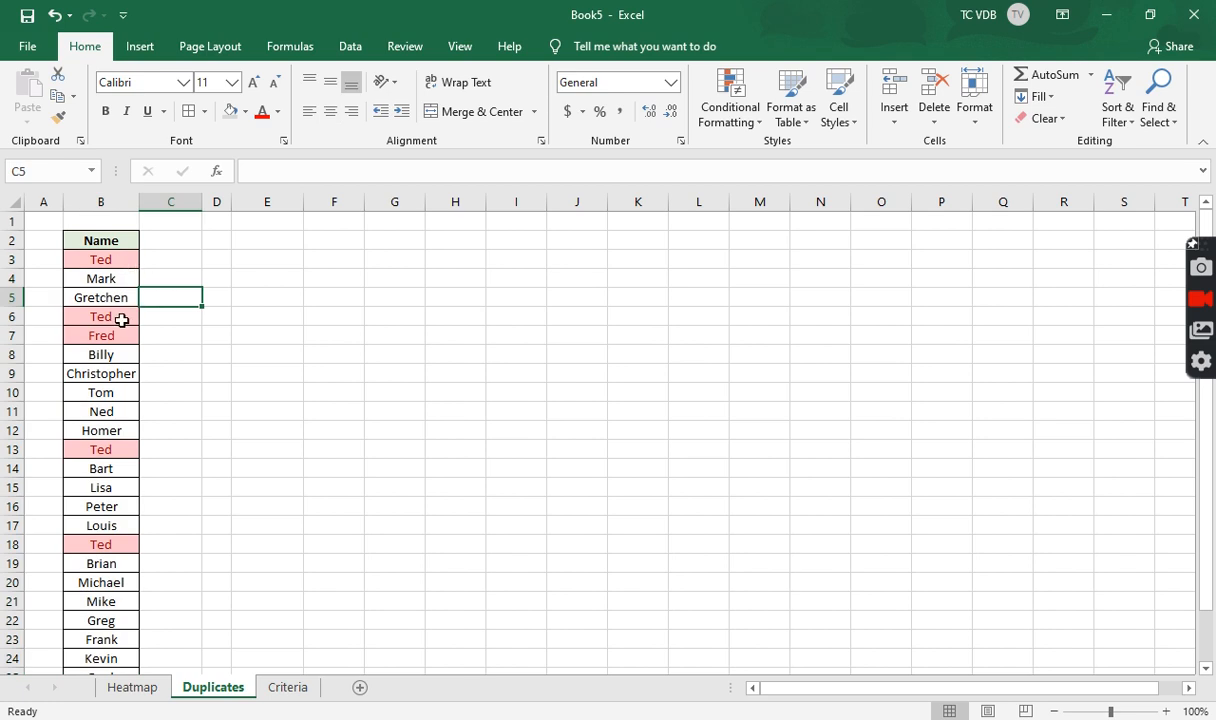
scroll(121, 340, down, 2)
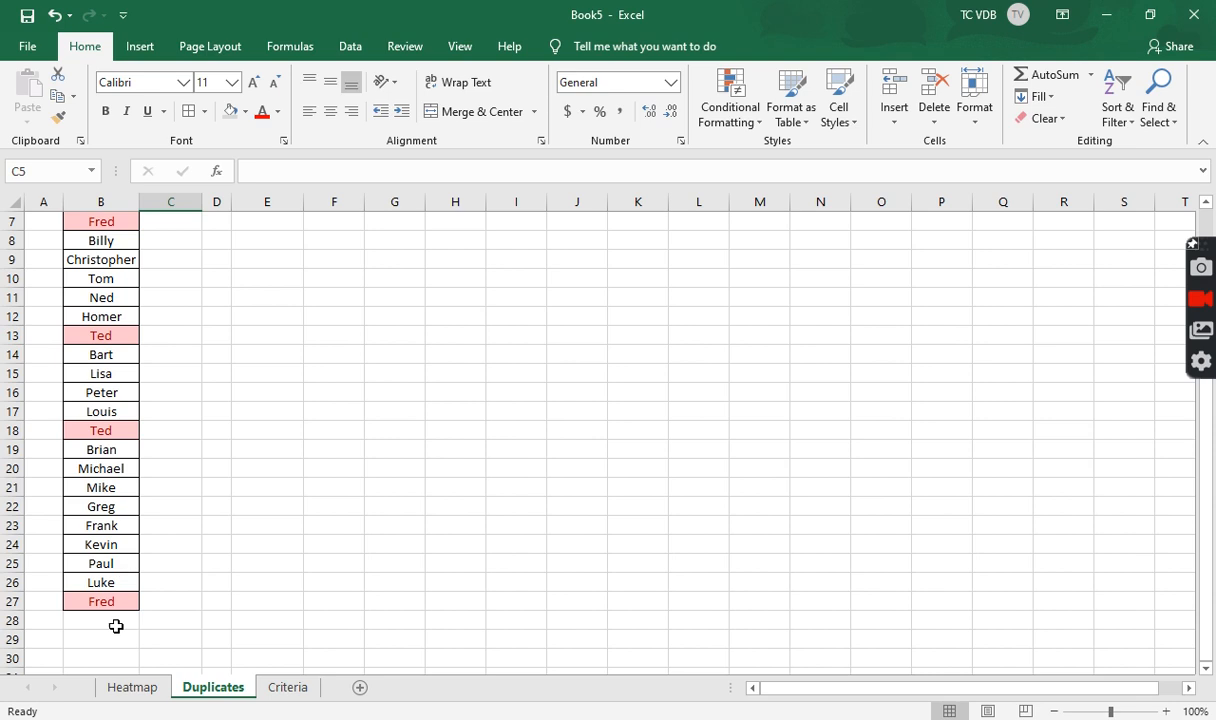
scroll(117, 603, up, 2)
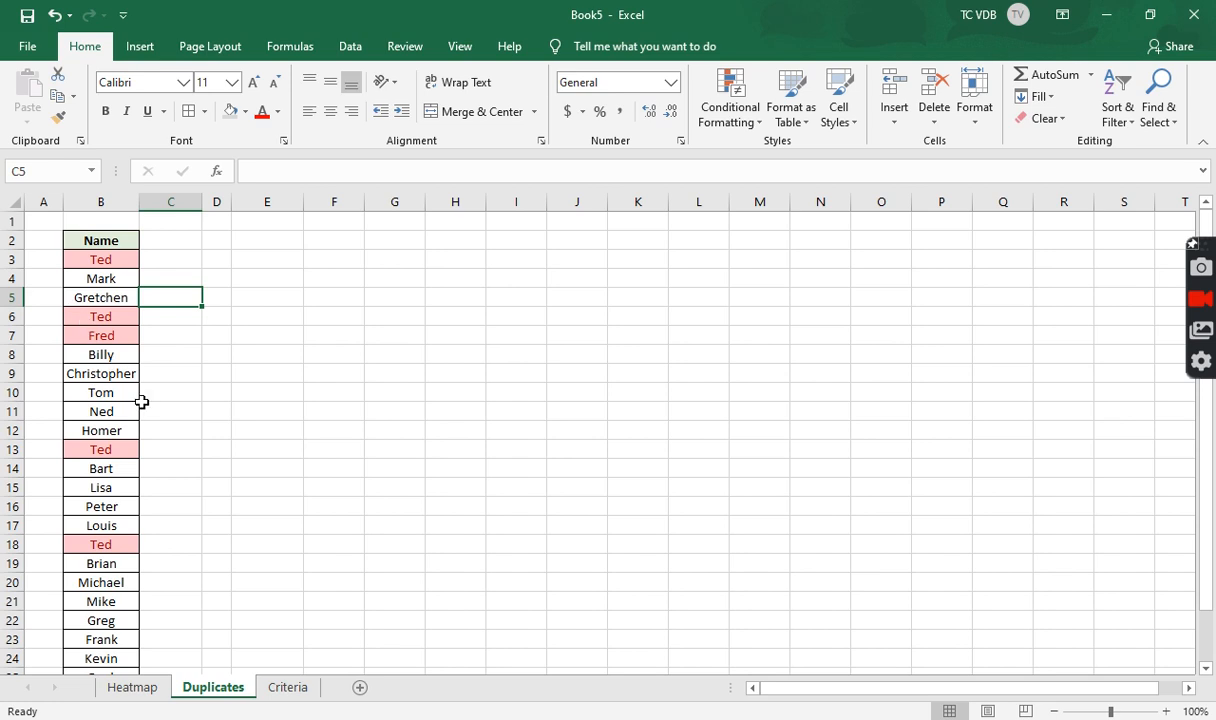
Step: On the Criteria sheet, highlight salaries in C3:C12 greater than $57,000 with Green Fill with Dark Green Text
click(295, 690)
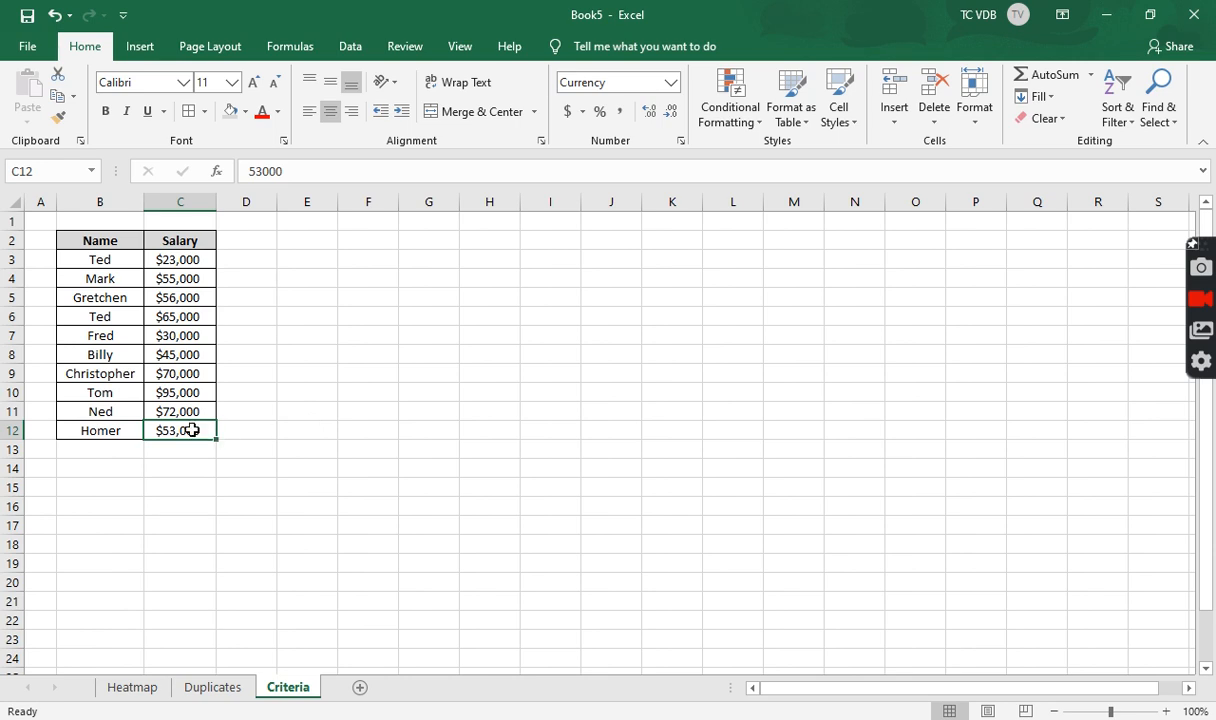
drag(192, 425, 185, 258)
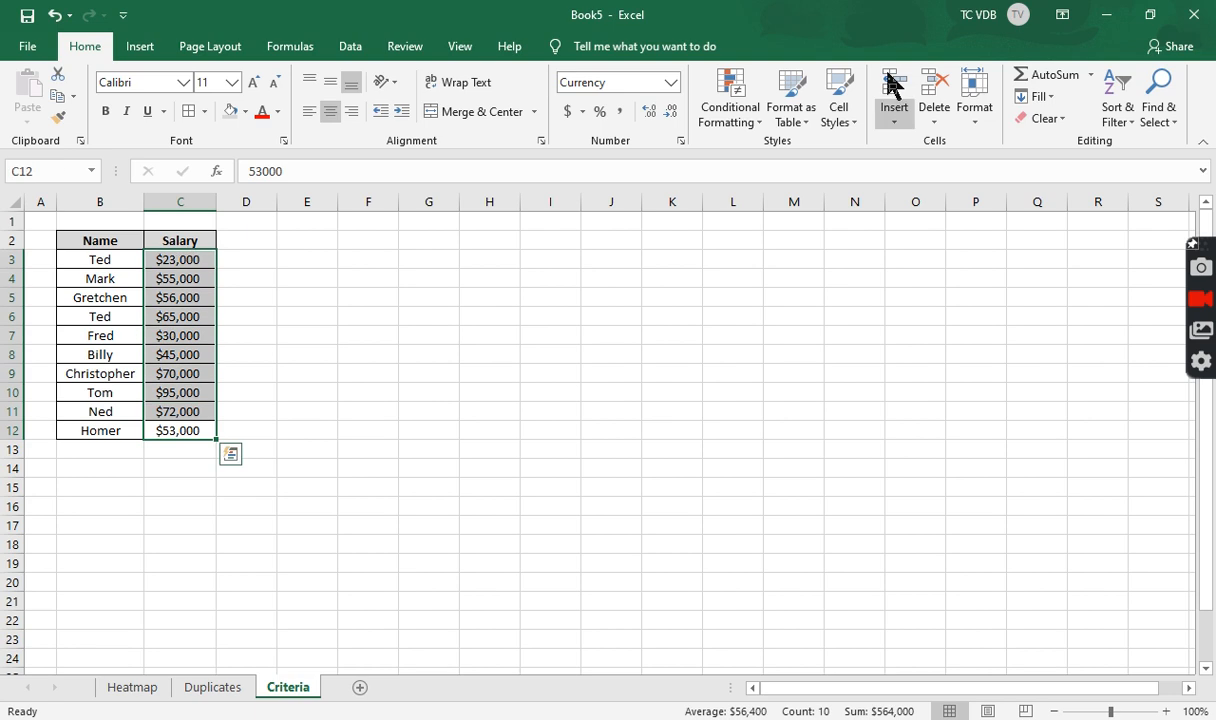
click(727, 100)
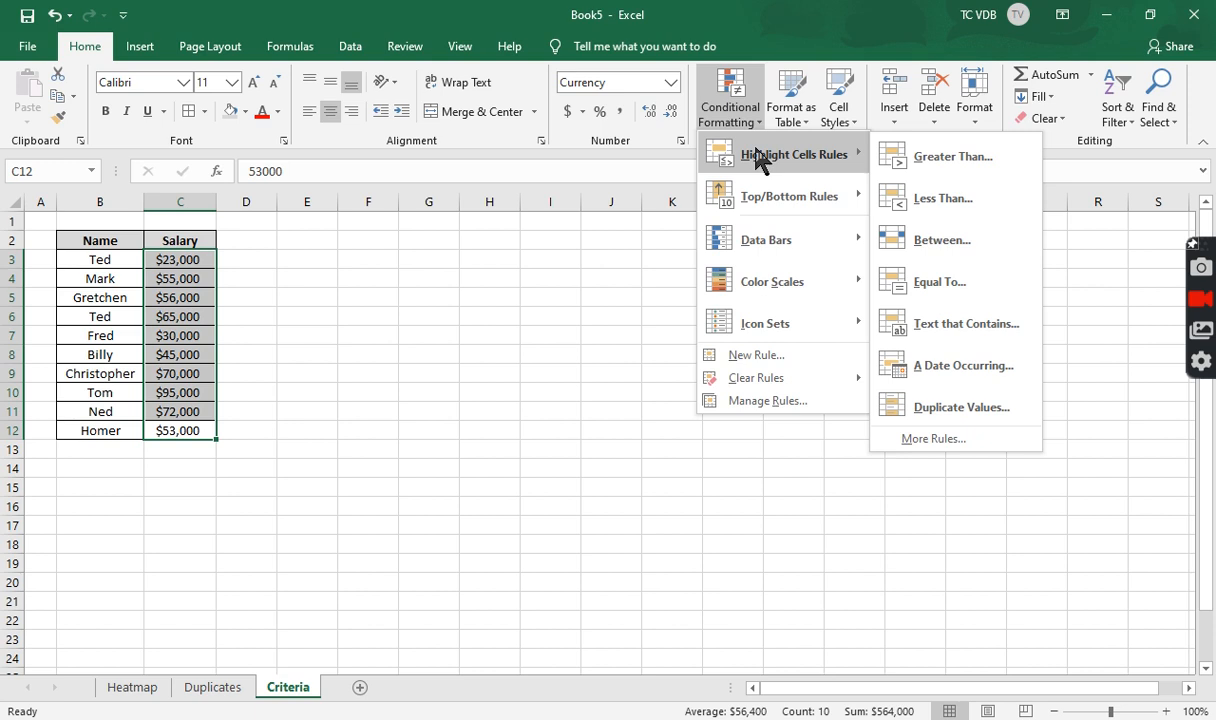
click(967, 165)
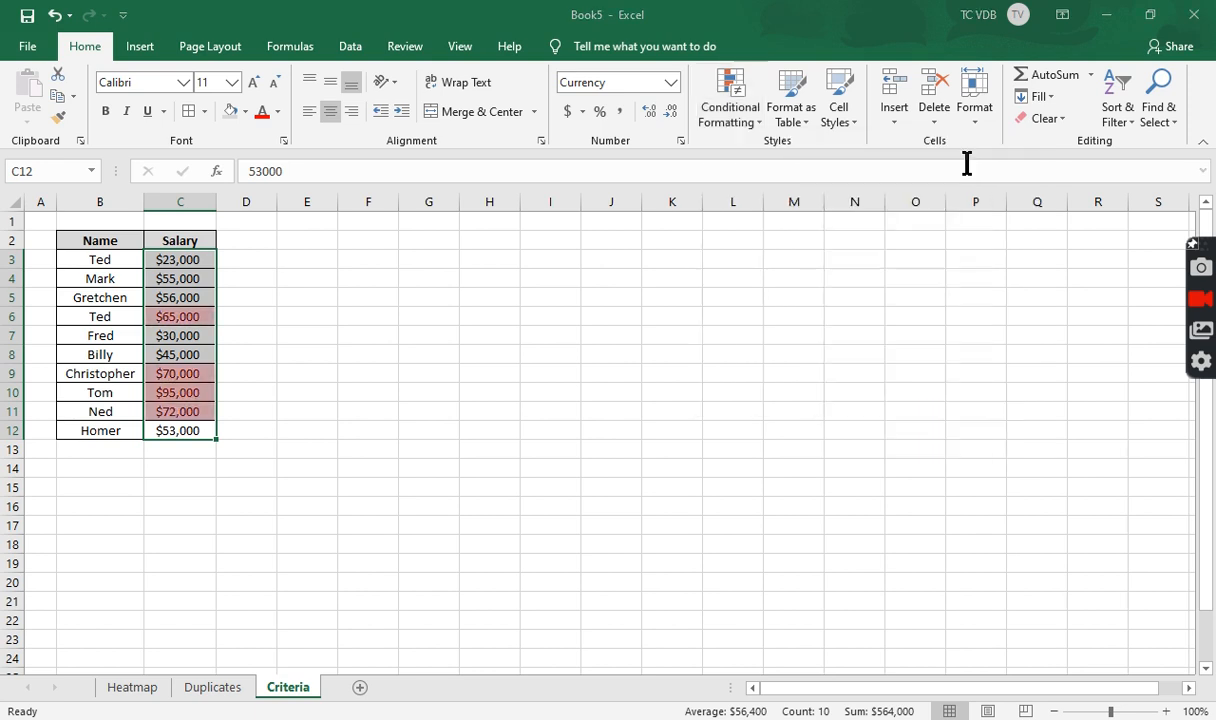
click(545, 425)
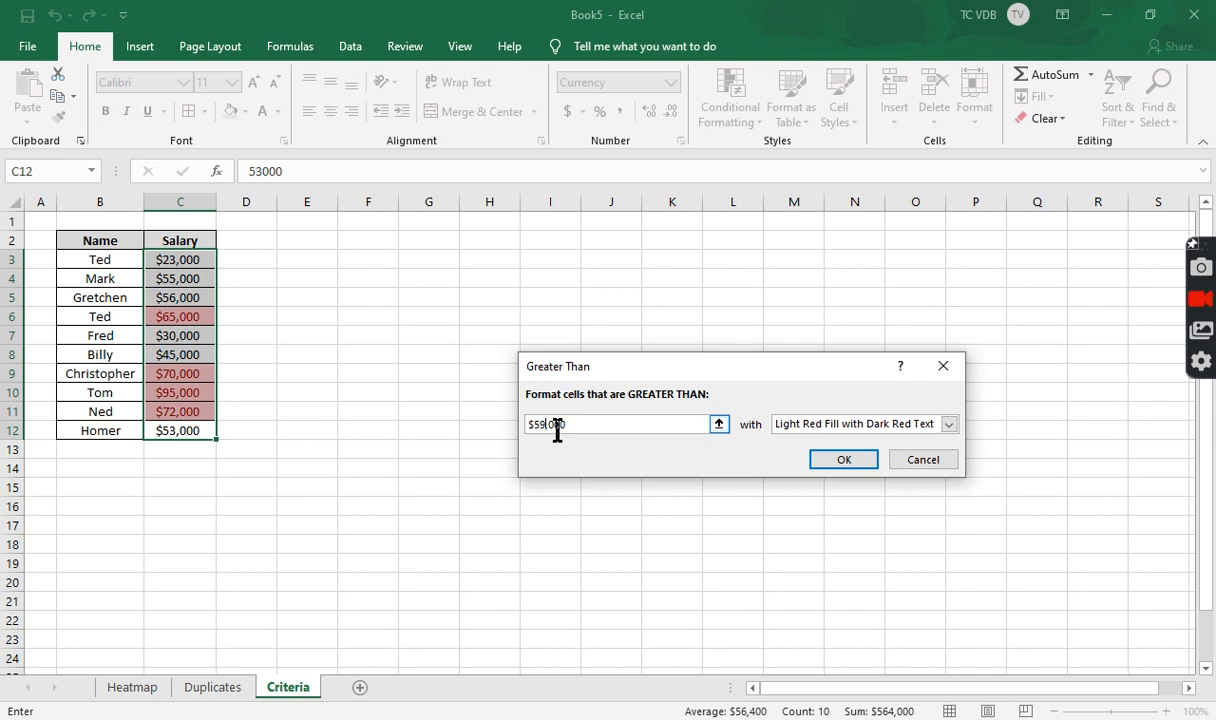
key(BackSpace)
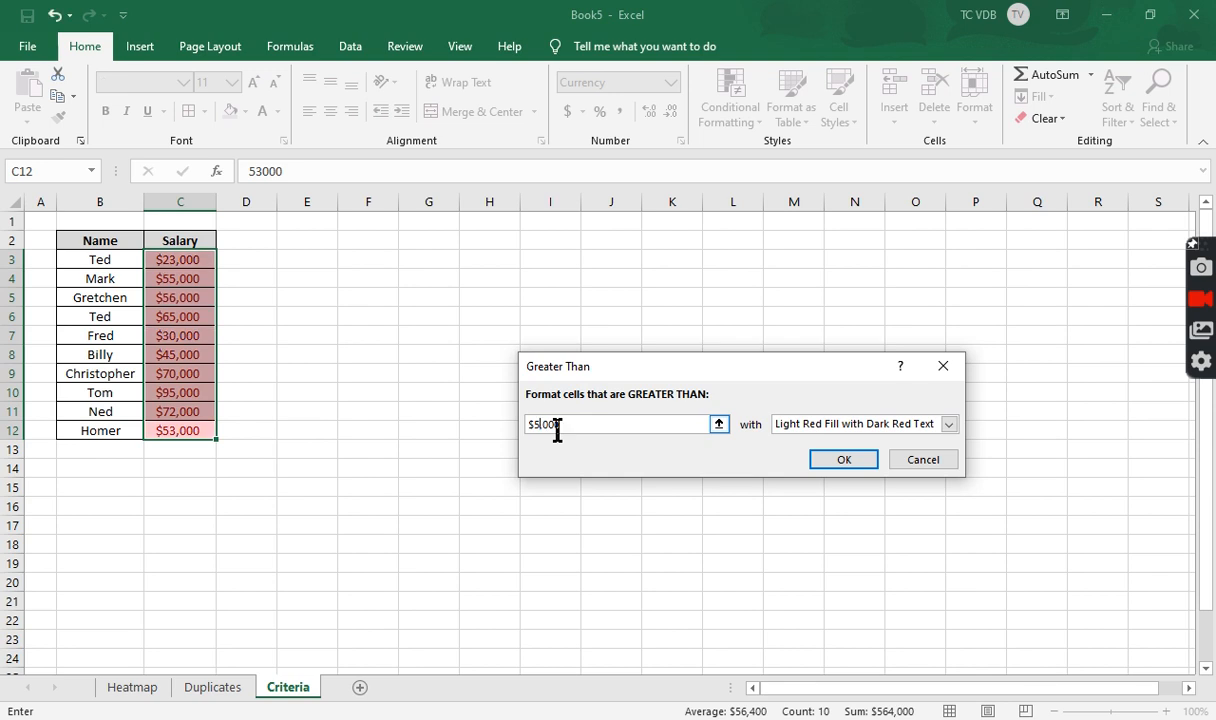
text(7)
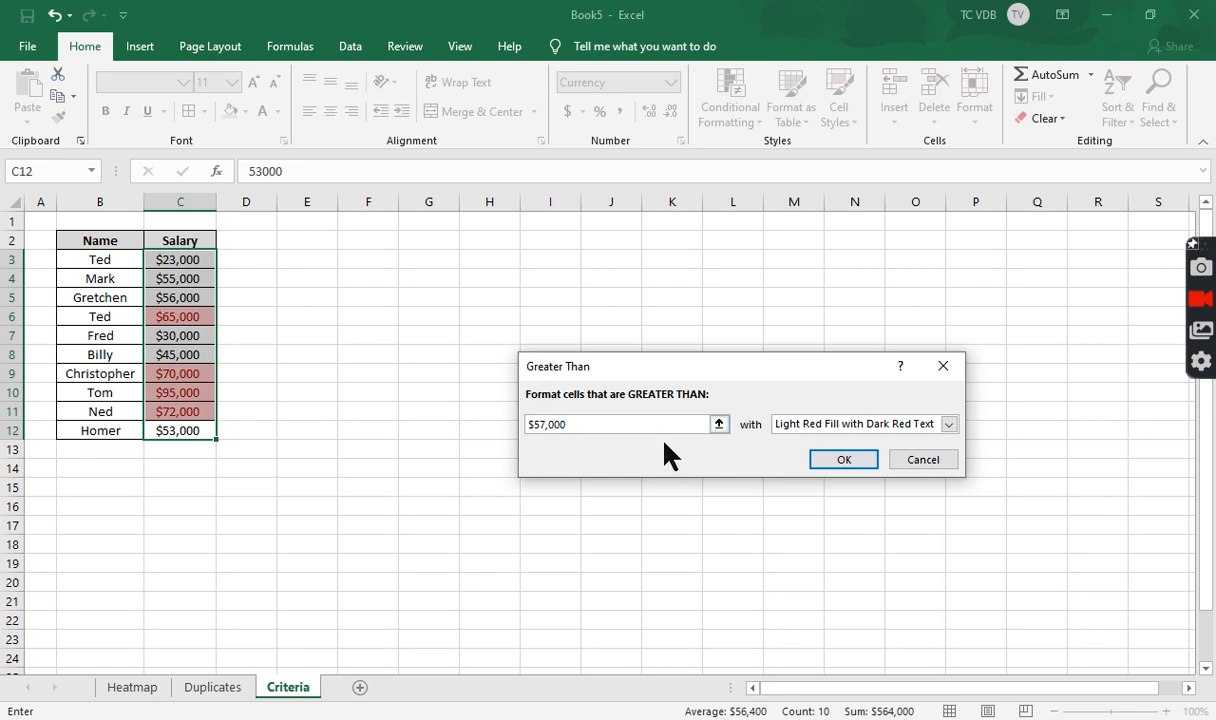
click(869, 425)
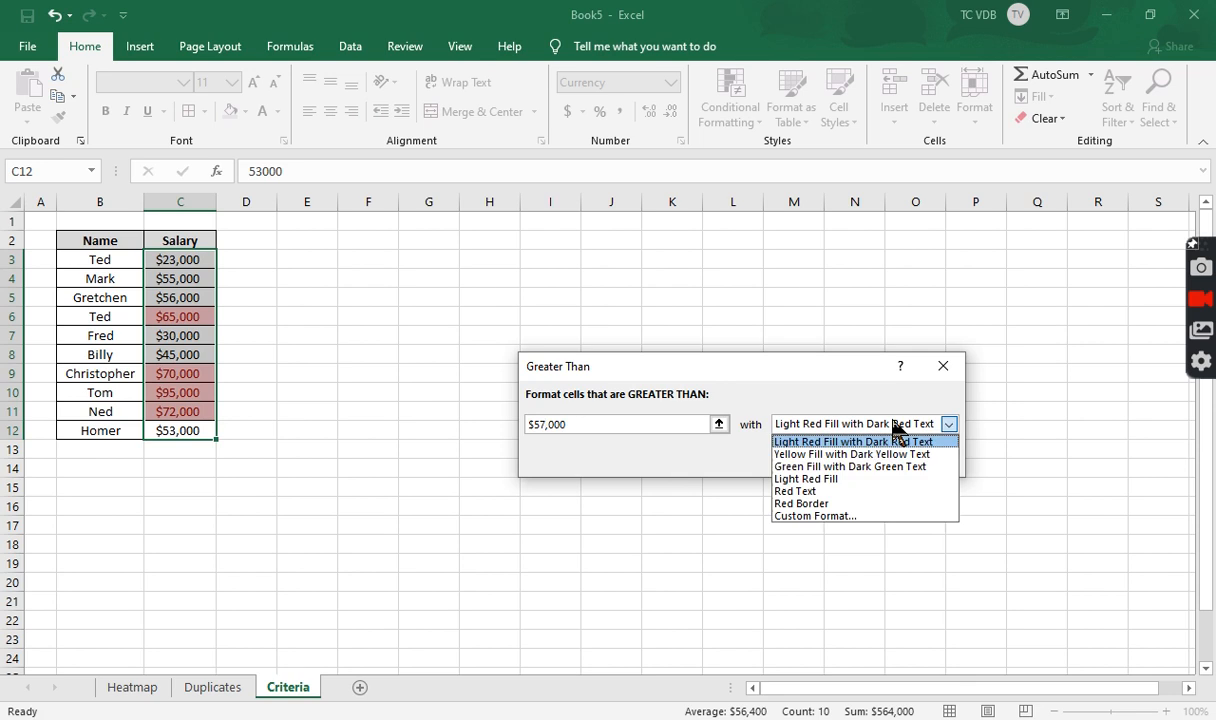
click(857, 467)
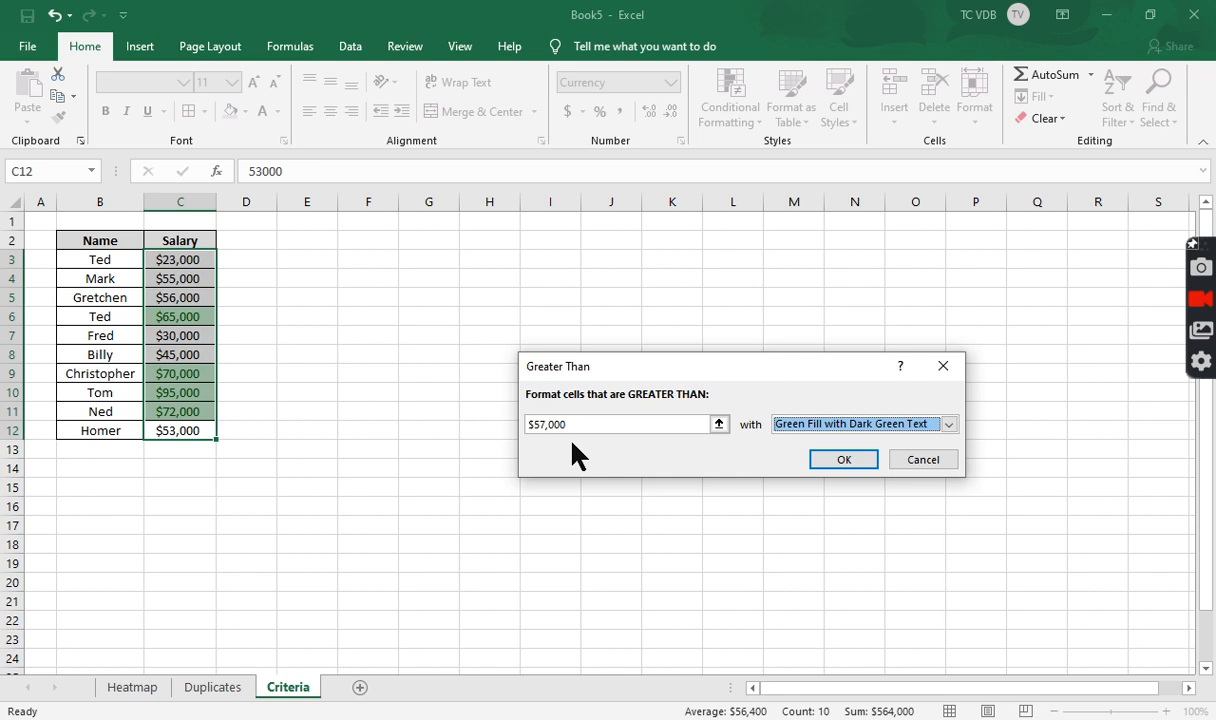
click(846, 460)
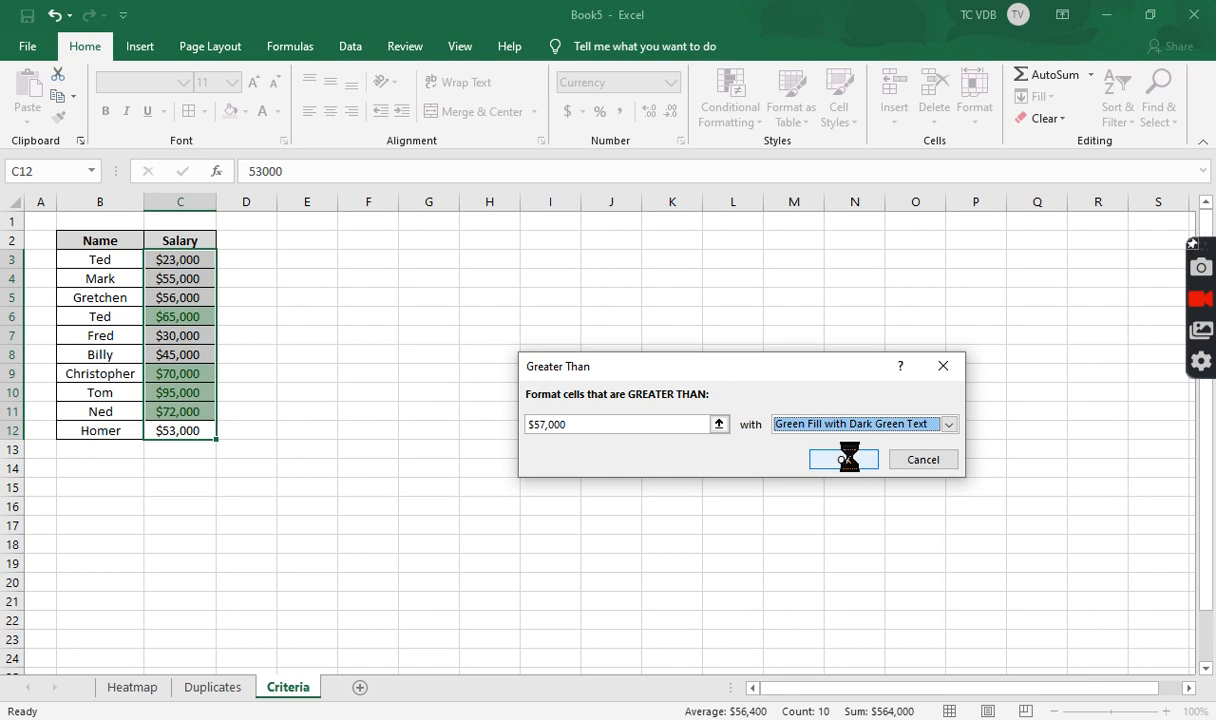
click(245, 315)
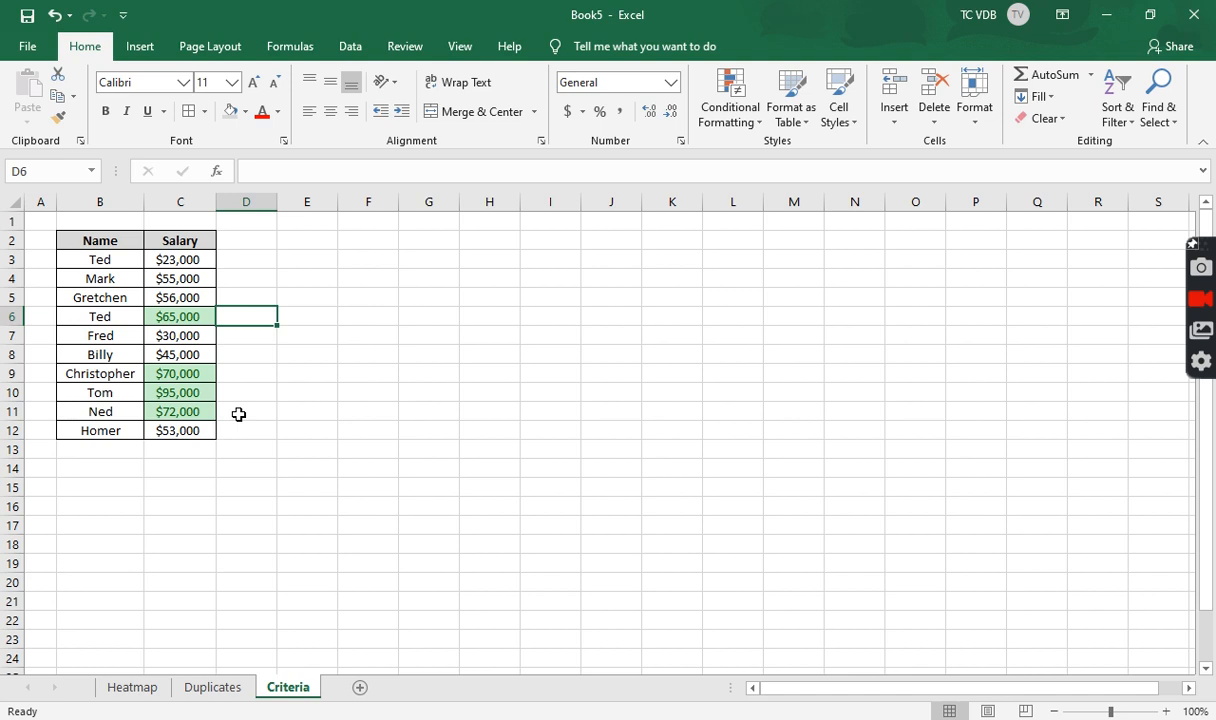
Step: Clear the conditional formatting rules from only the salary cell C6
click(206, 315)
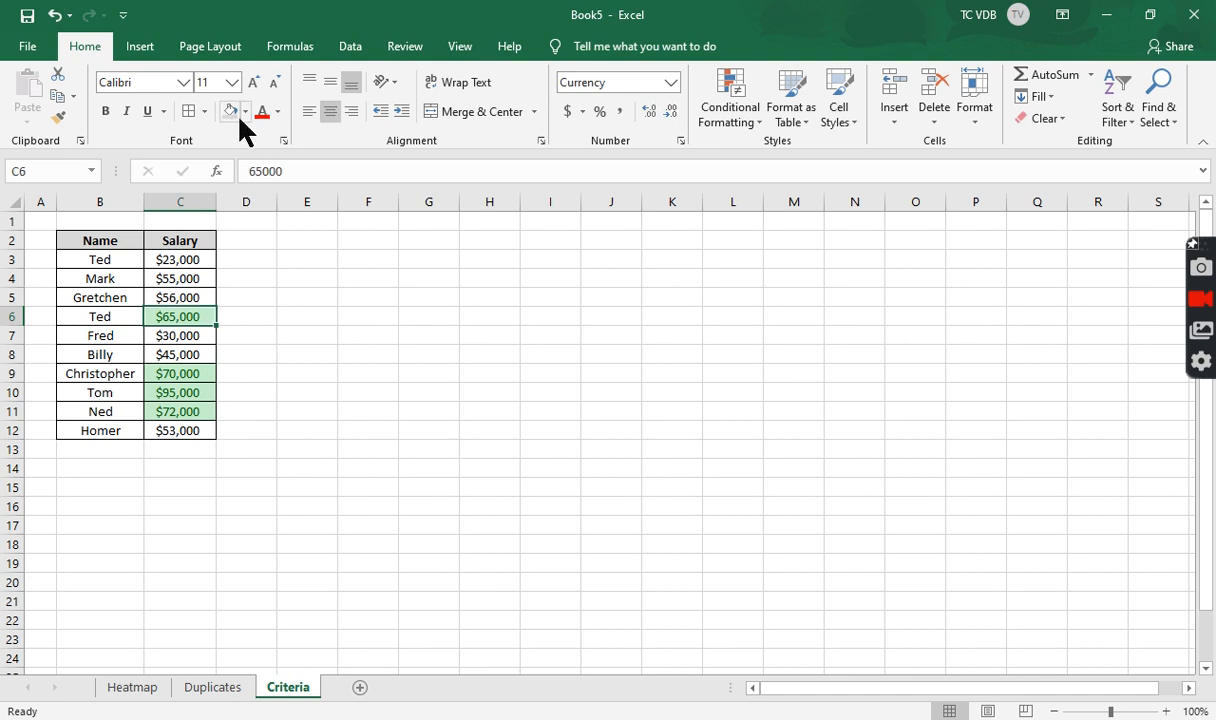
click(246, 112)
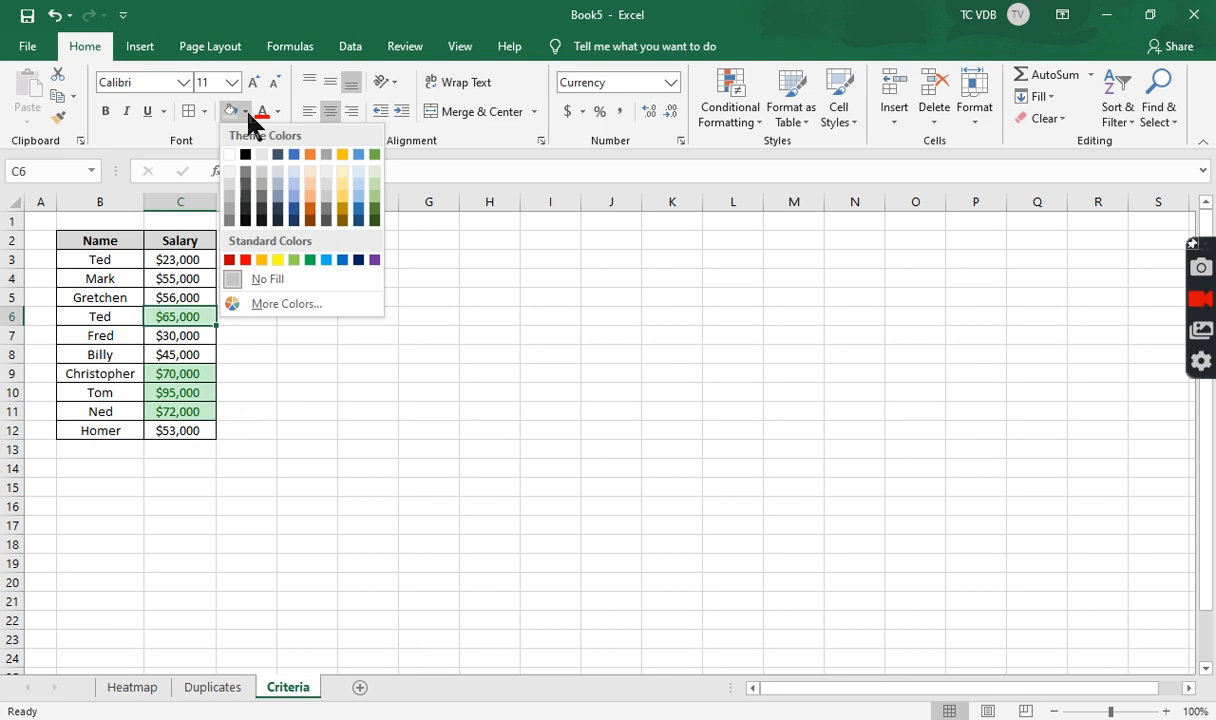
click(250, 116)
click(708, 118)
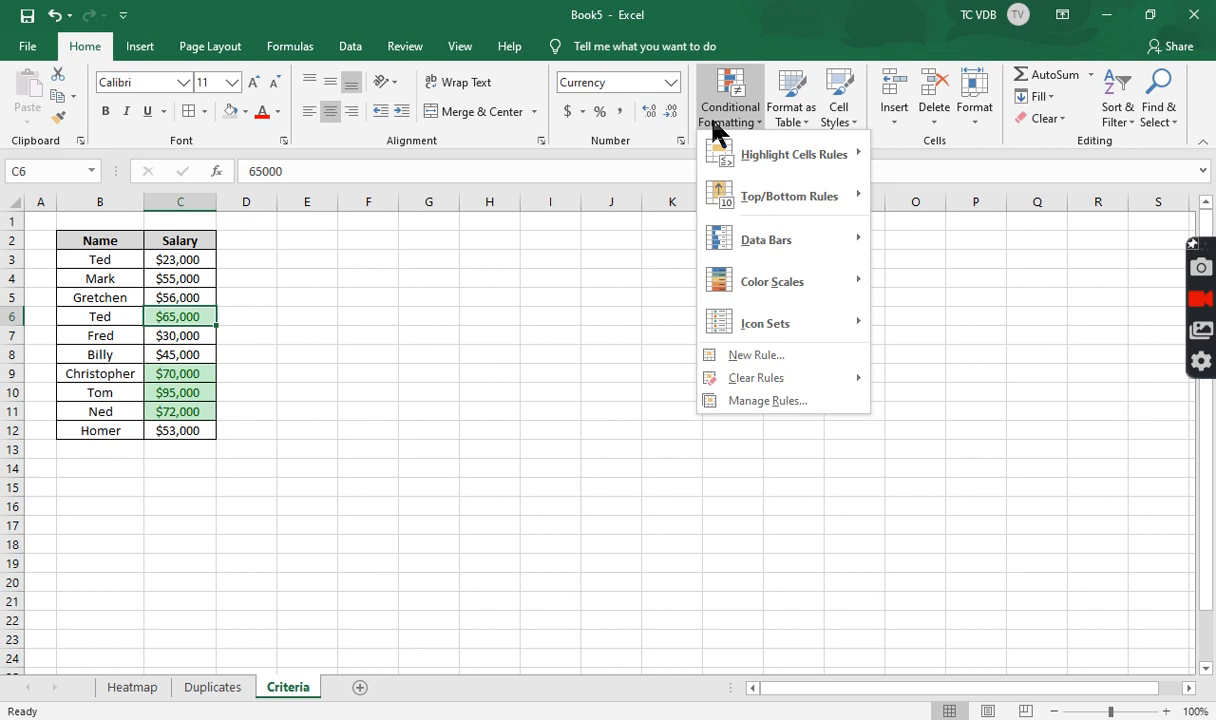
mouse_move(763, 383)
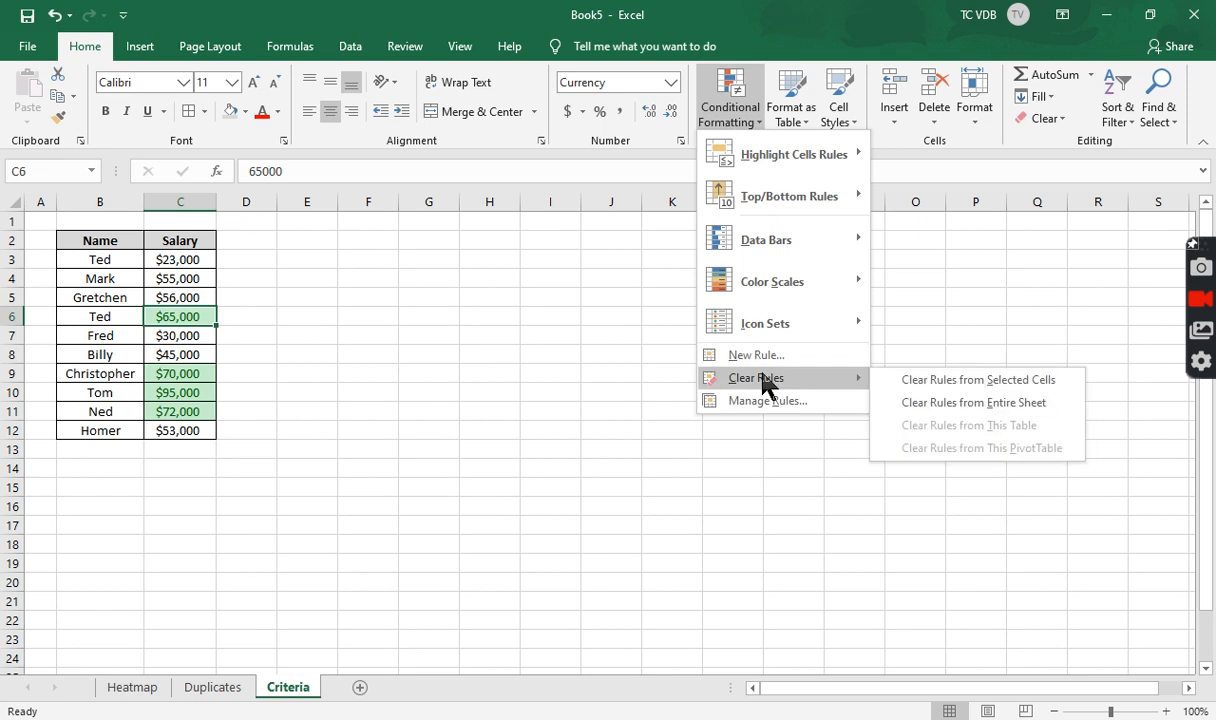
click(945, 385)
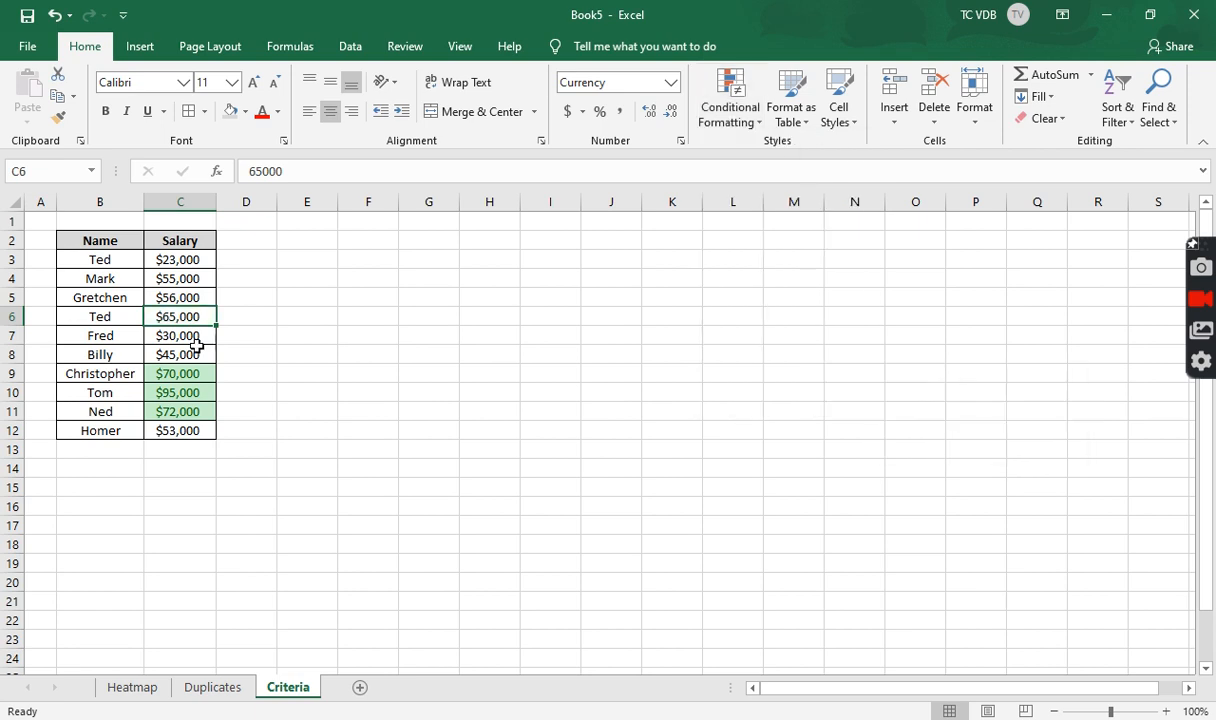
Step: Clear the conditional formatting rules from the selected salary cells C8:C12 only
drag(186, 347, 185, 431)
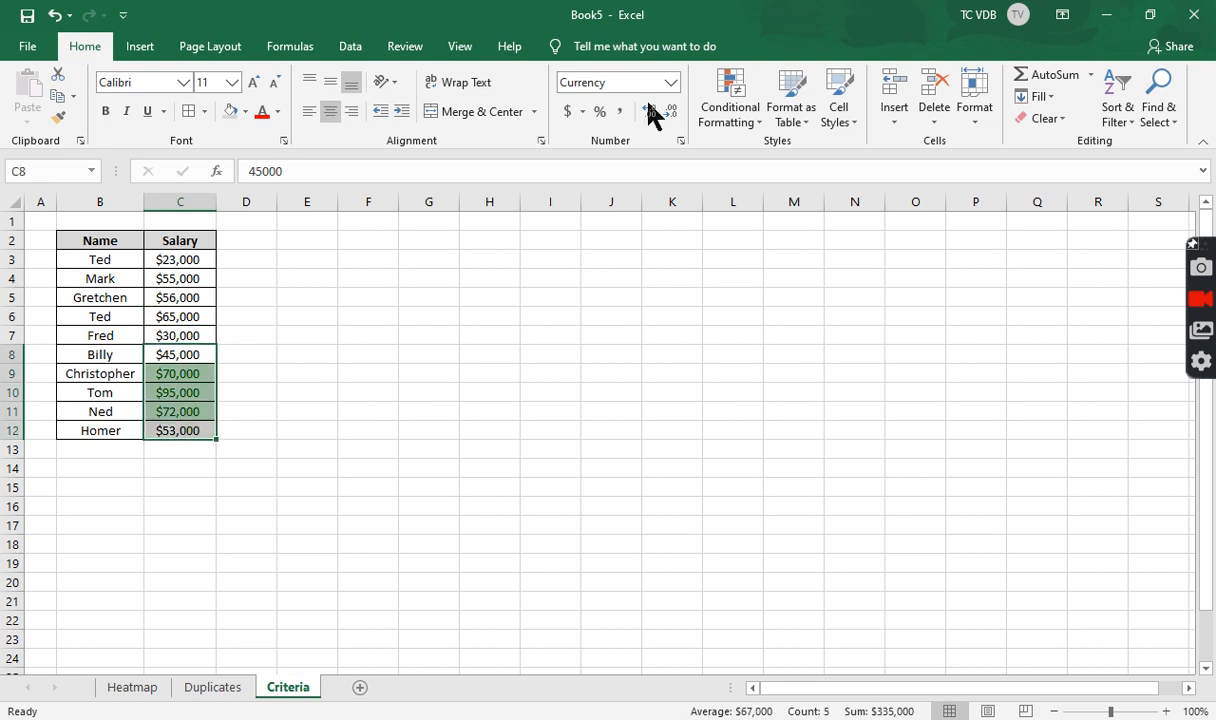
click(733, 115)
mouse_move(795, 380)
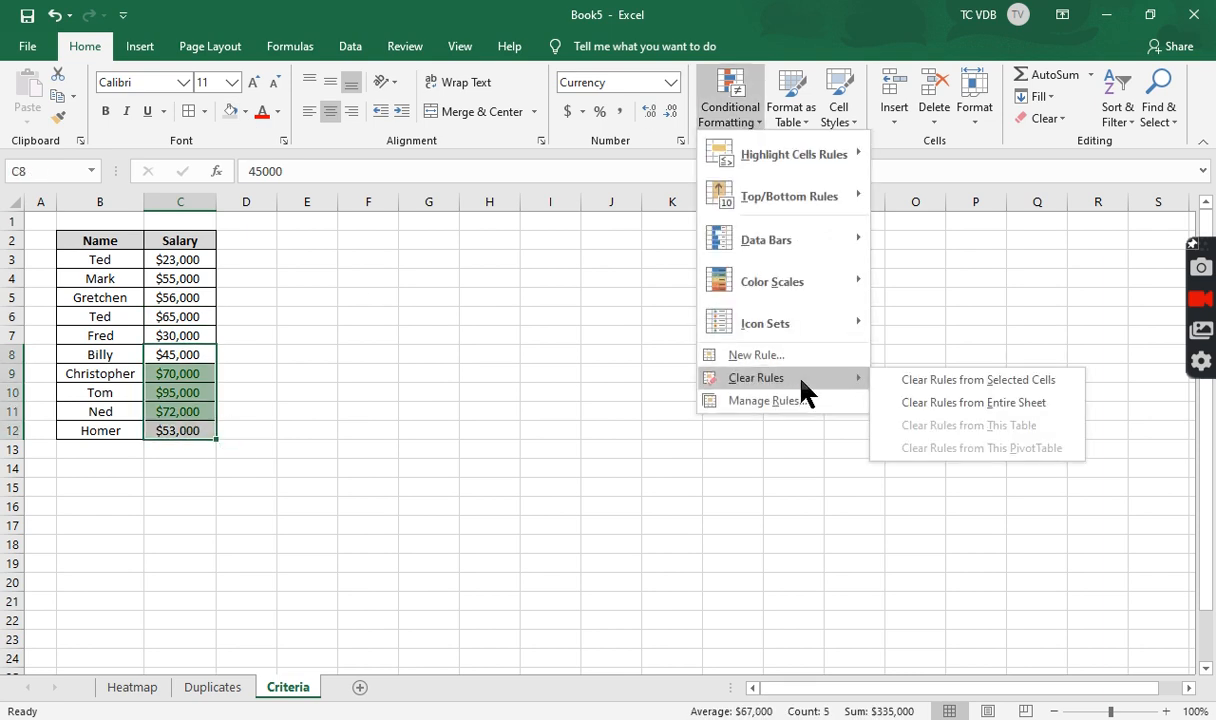
click(938, 388)
Step: Apply the Green - White color scale to the salaries in C3:C12
drag(203, 260, 206, 434)
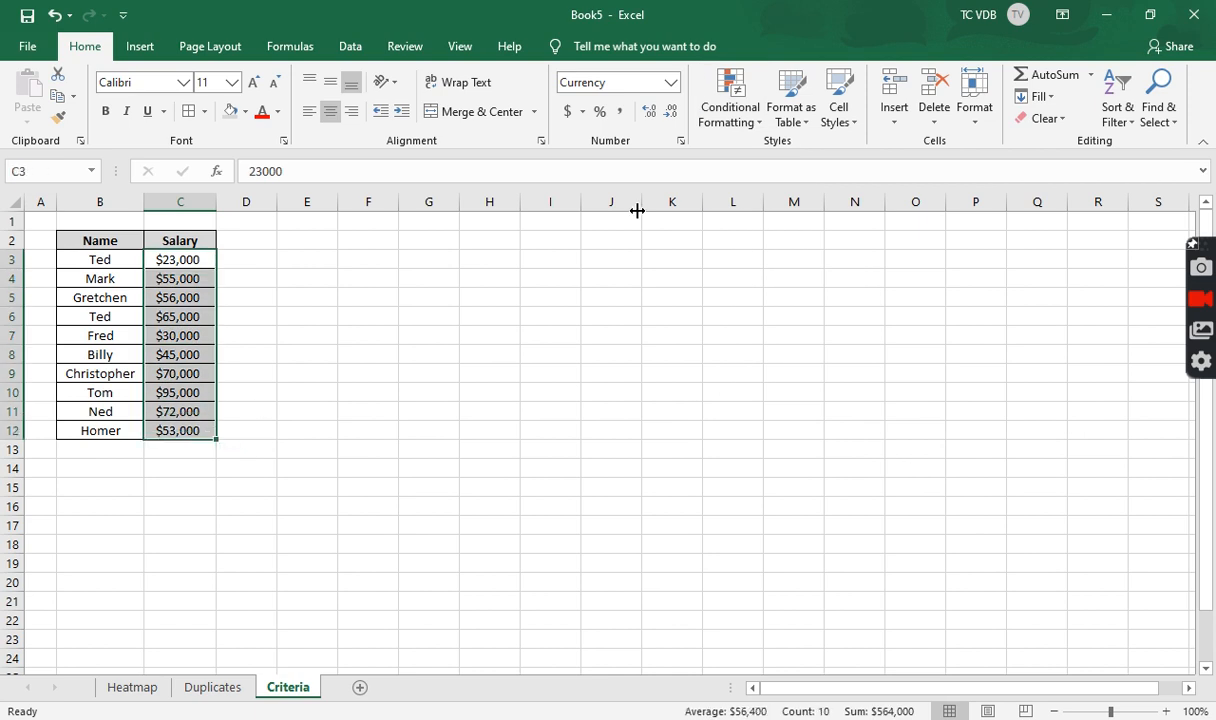
click(733, 120)
mouse_move(787, 285)
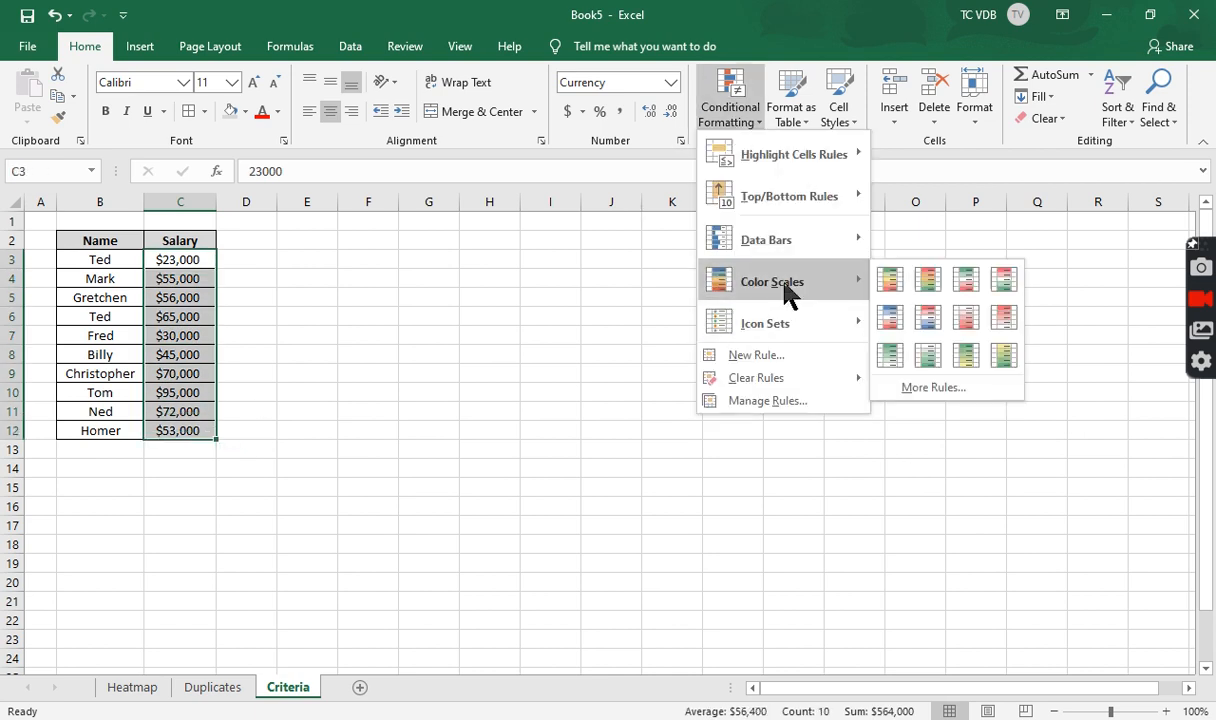
click(892, 360)
click(205, 260)
click(202, 336)
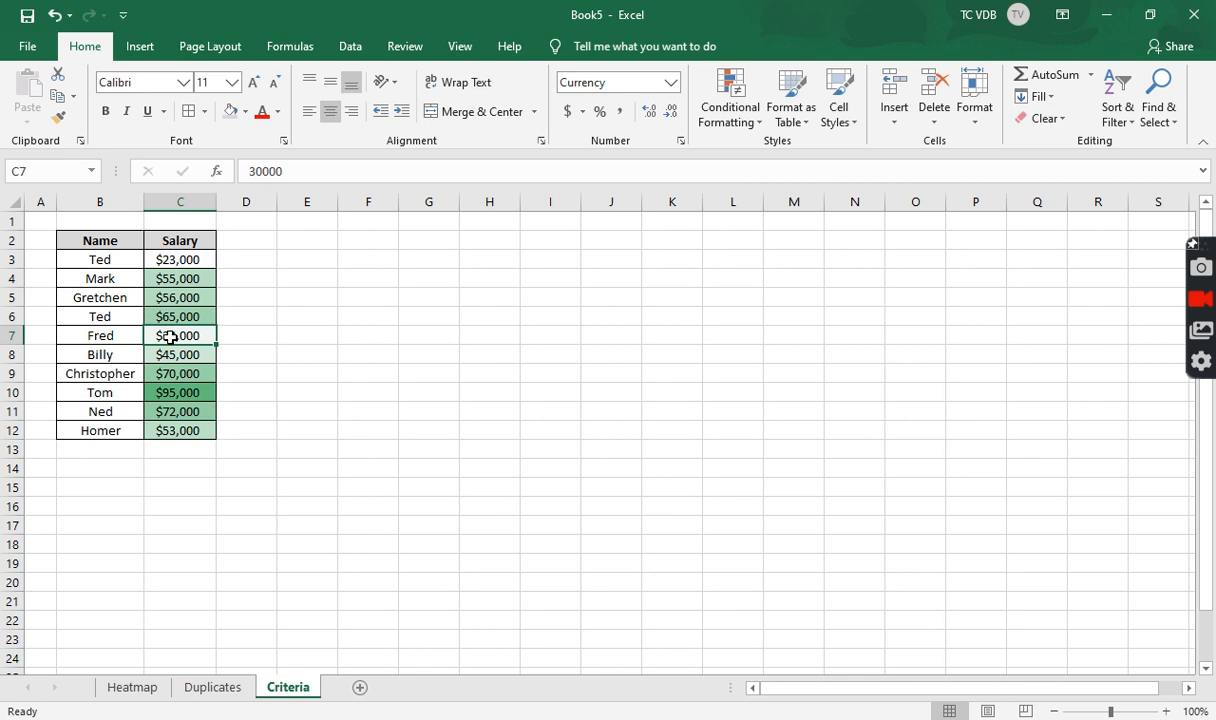
Step: Preview the Data Bars options for the salaries in C3:C12 without applying any
click(738, 118)
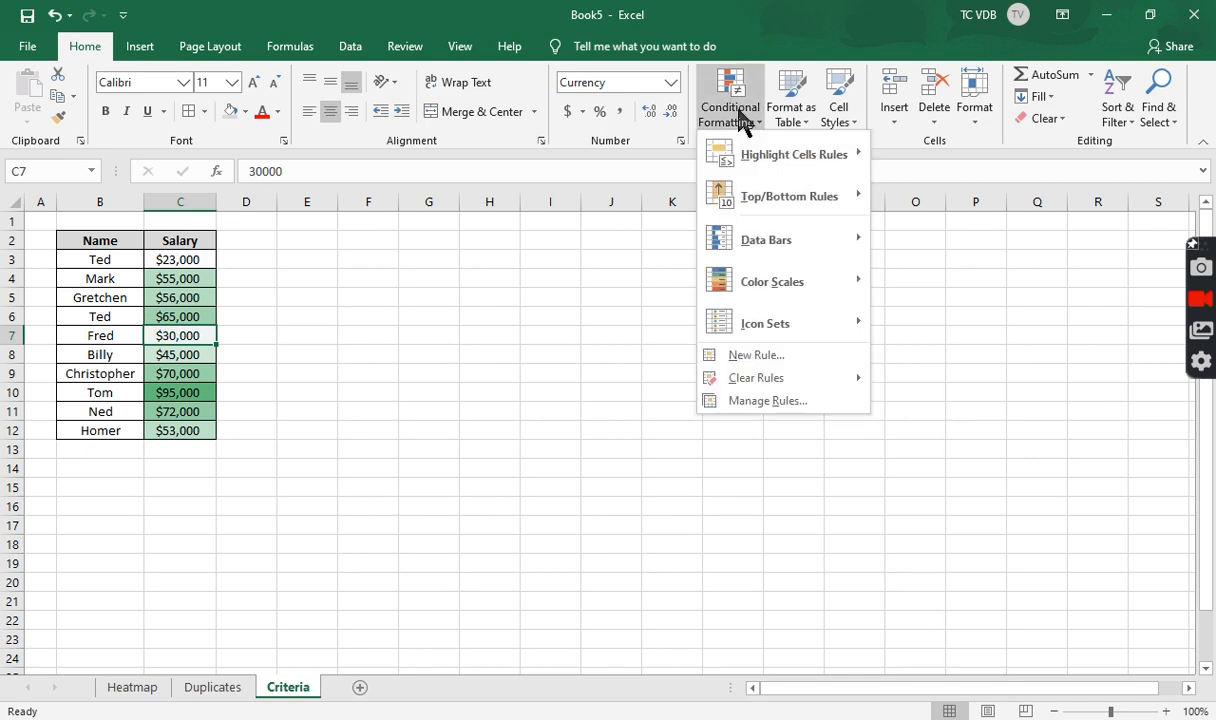
mouse_move(782, 248)
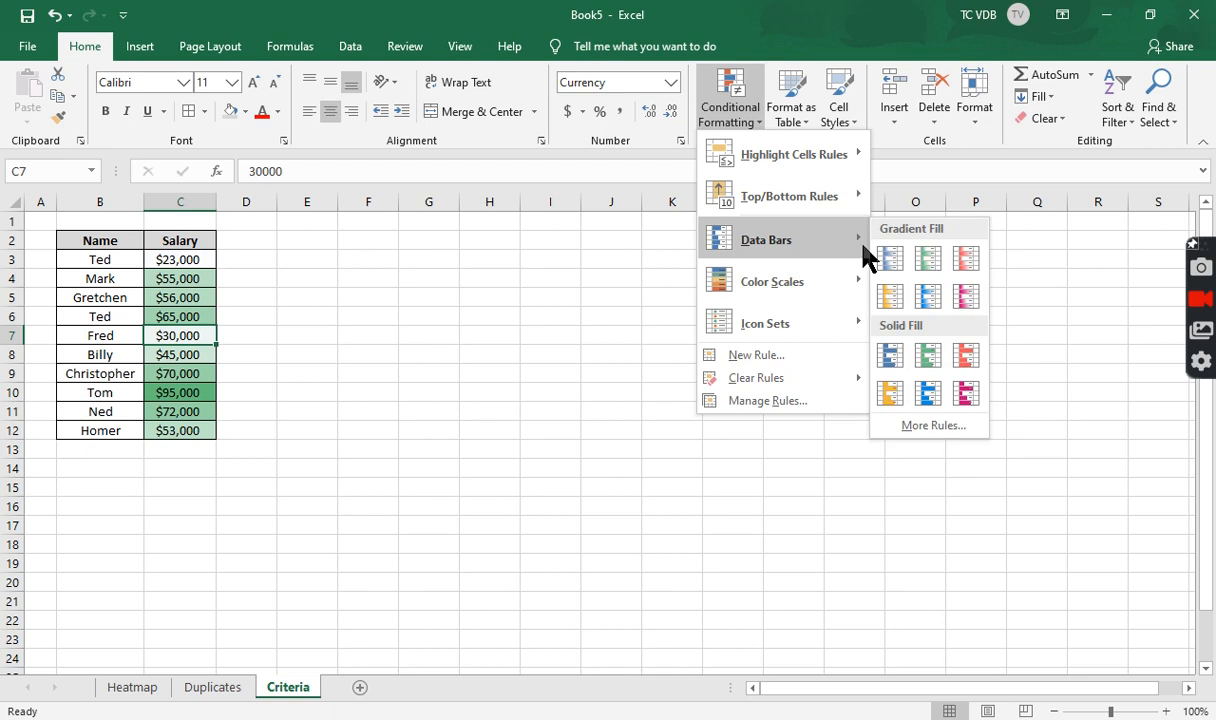
drag(178, 260, 182, 437)
click(733, 125)
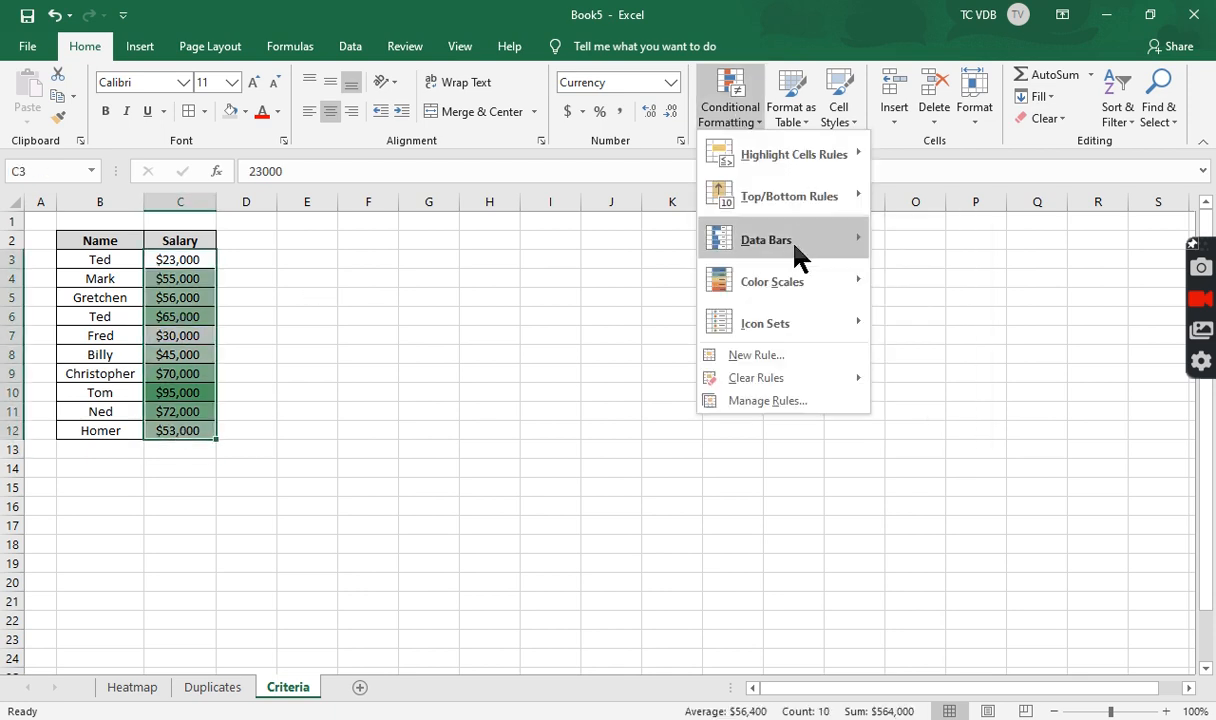
mouse_move(800, 256)
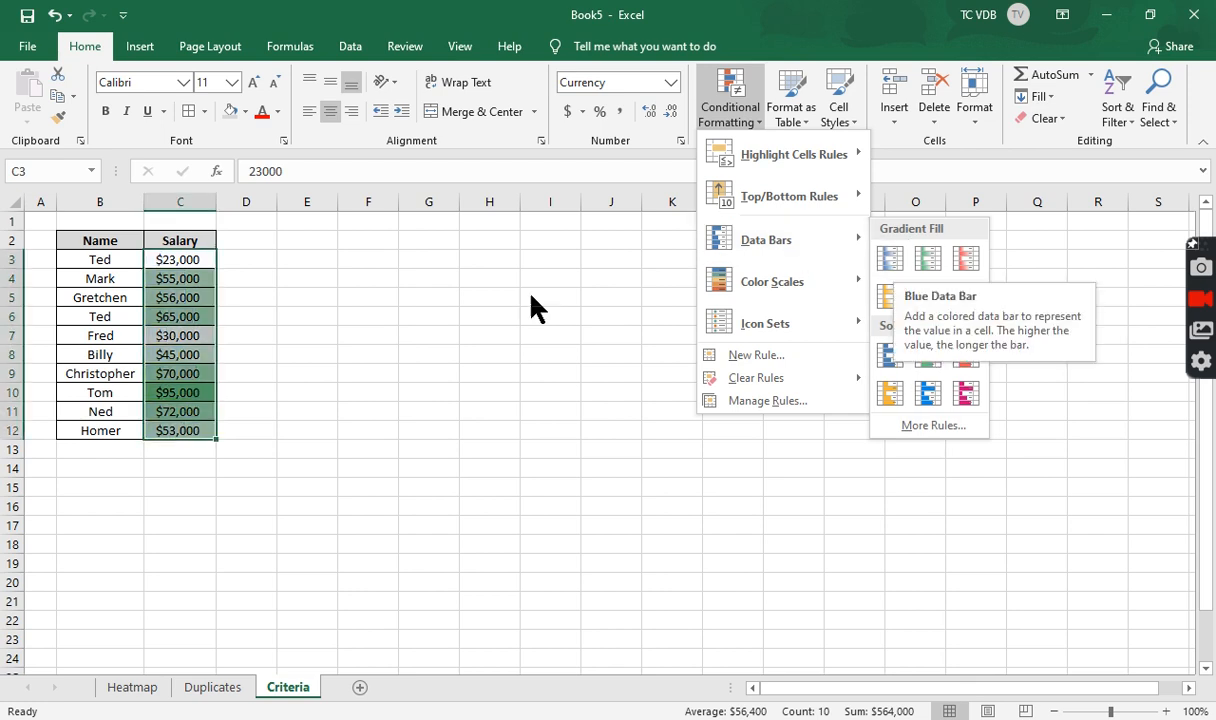
click(302, 318)
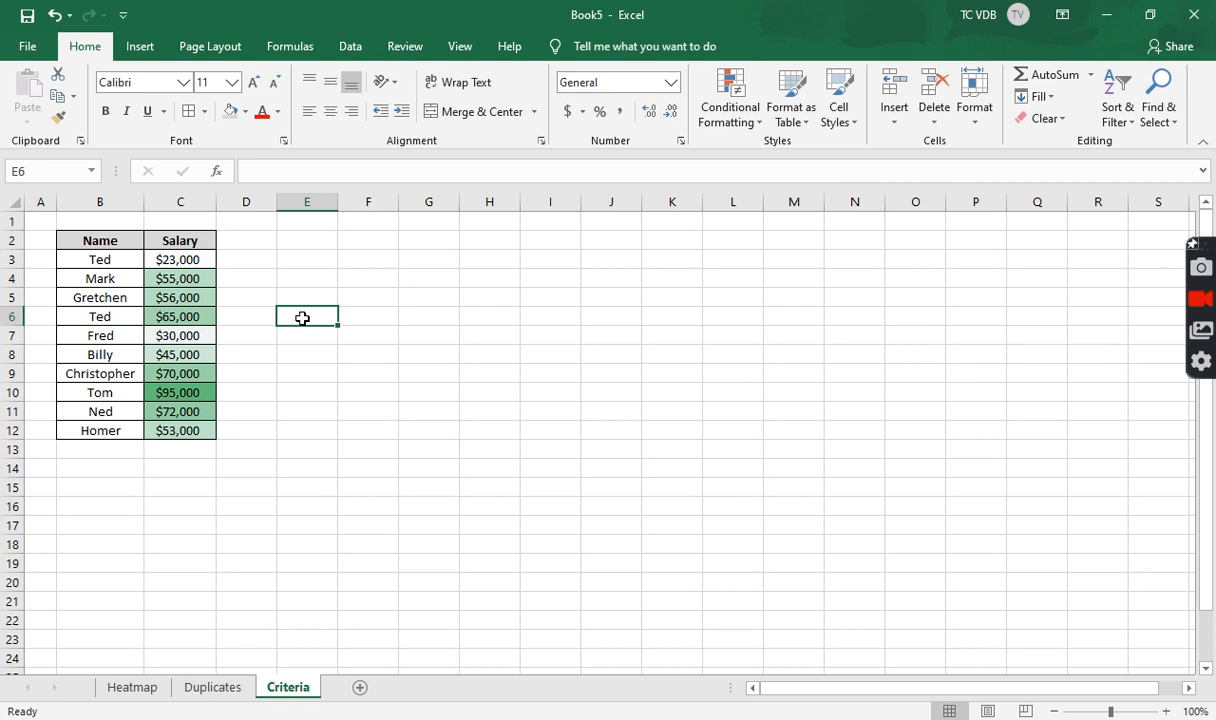